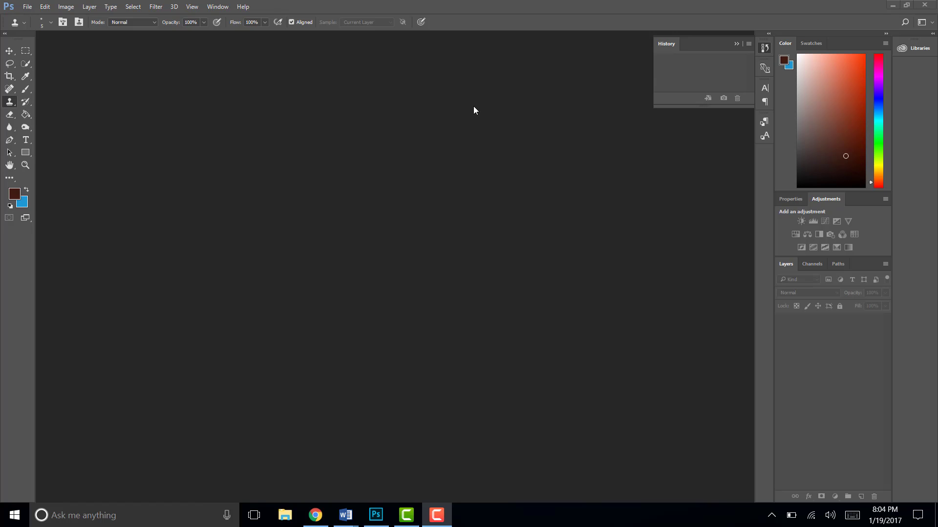
Open the Harry image from the Downloads folder.
{"action": "left_click", "coordinate": [28, 7]}
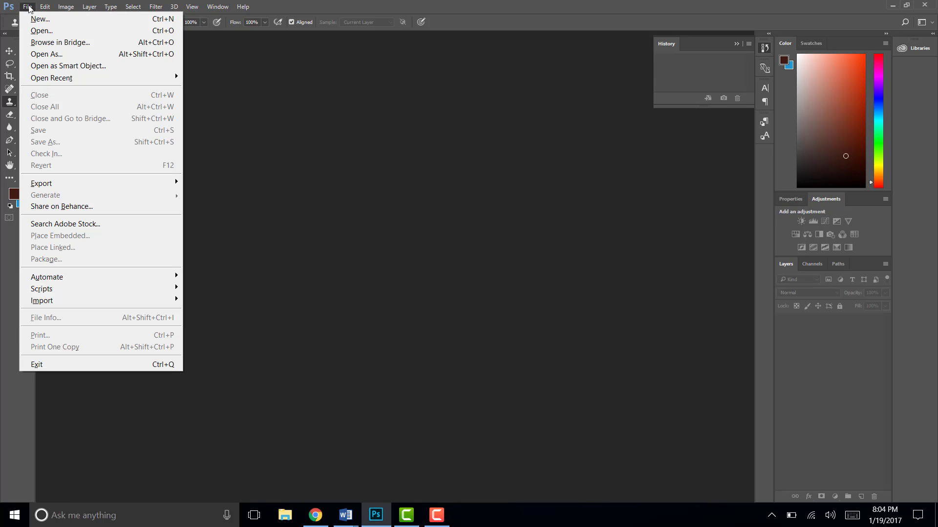
{"action": "left_click", "coordinate": [53, 30]}
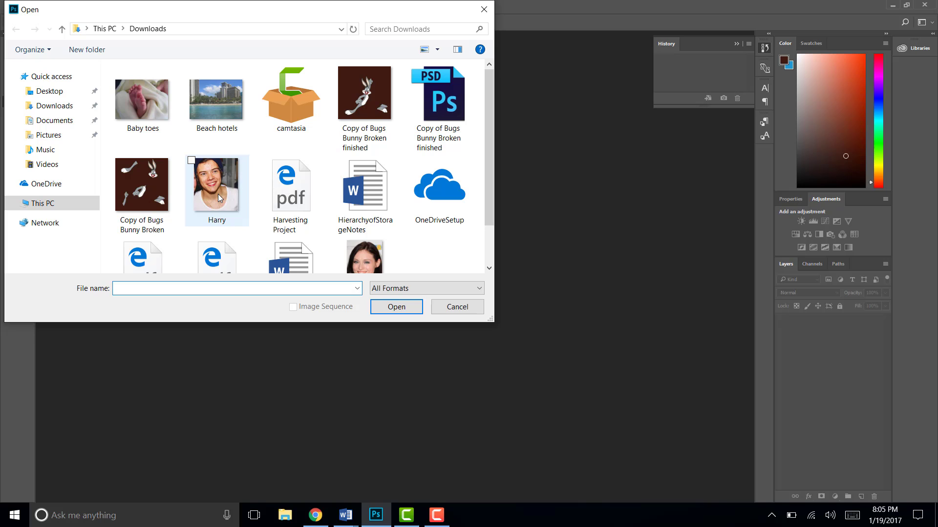
{"action": "left_click", "coordinate": [219, 193]}
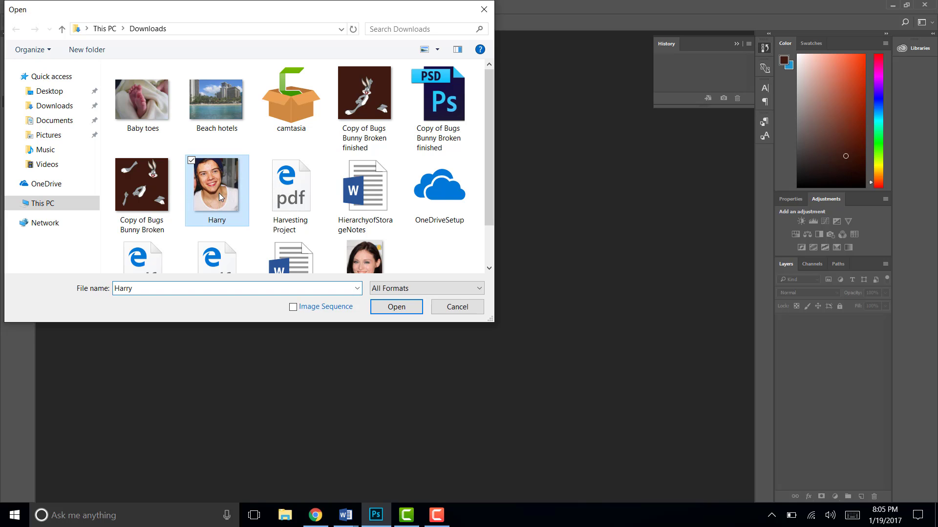
{"action": "double_click", "coordinate": [219, 193]}
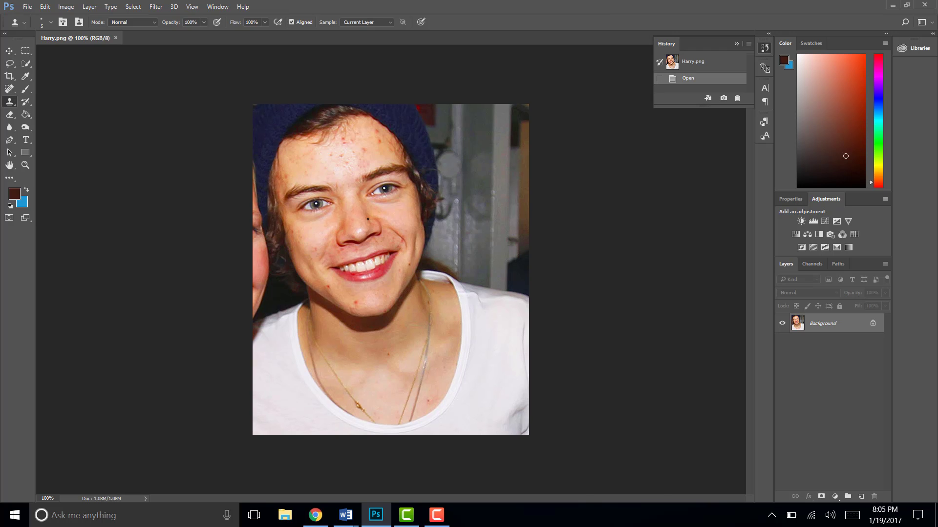
Remove the red spot on the cheek at the image's left with the Spot Healing Brush at 400% zoom.
{"action": "key", "text": "ctrl+plus"}
{"action": "key", "text": "ctrl+plus"}
{"action": "key", "text": "ctrl+plus"}
{"action": "scroll", "coordinate": [239, 207], "scroll_direction": "up", "scroll_amount": 3}
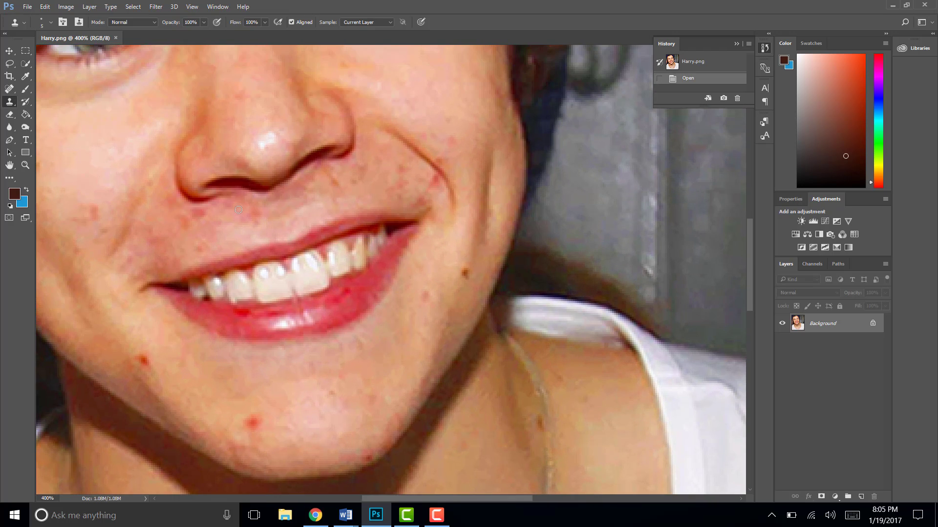
{"action": "scroll", "coordinate": [240, 207], "scroll_direction": "left", "scroll_amount": 2}
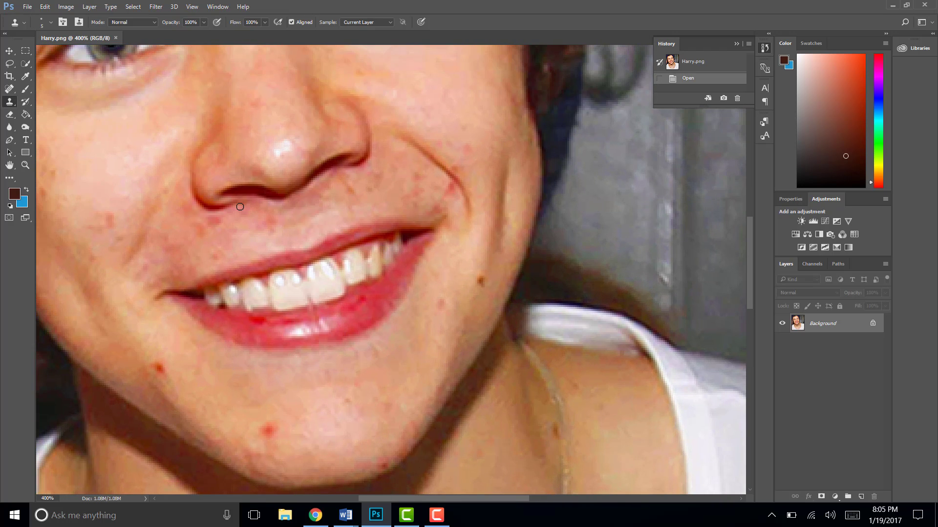
{"action": "left_click", "coordinate": [10, 90]}
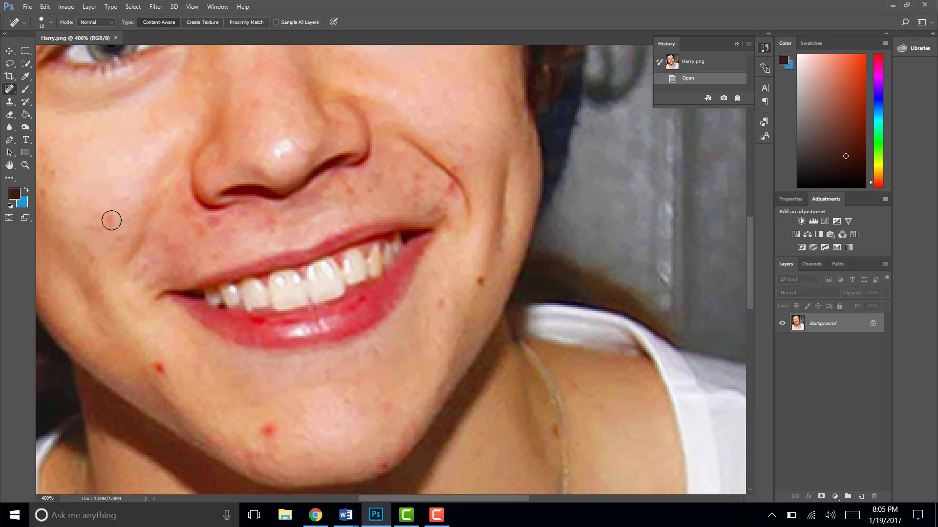
{"action": "left_click", "coordinate": [112, 221]}
{"action": "left_click", "coordinate": [111, 218]}
{"action": "left_click", "coordinate": [100, 227]}
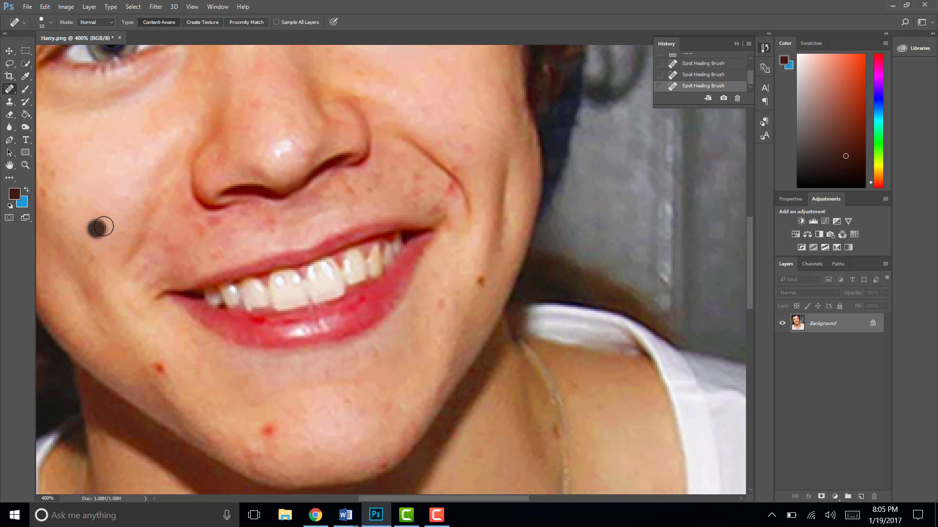
Heal the red blemishes along the jaw and chin and the dark mole beside the mouth.
{"action": "left_click", "coordinate": [158, 369]}
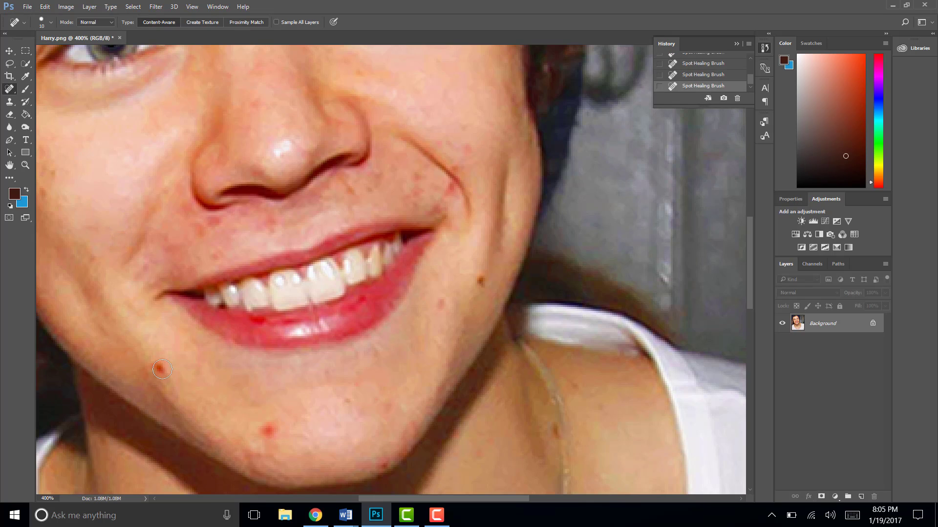
{"action": "left_click", "coordinate": [271, 430]}
{"action": "left_click", "coordinate": [379, 461]}
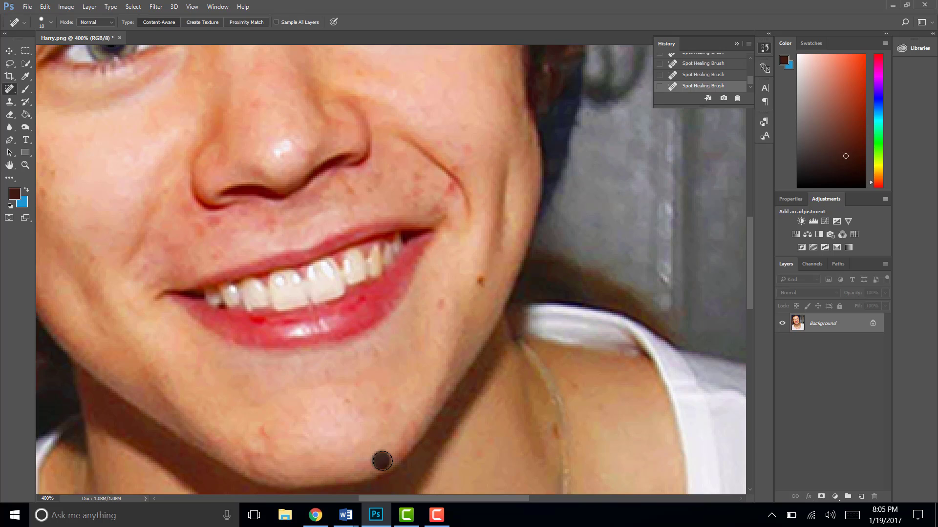
{"action": "left_click", "coordinate": [480, 283]}
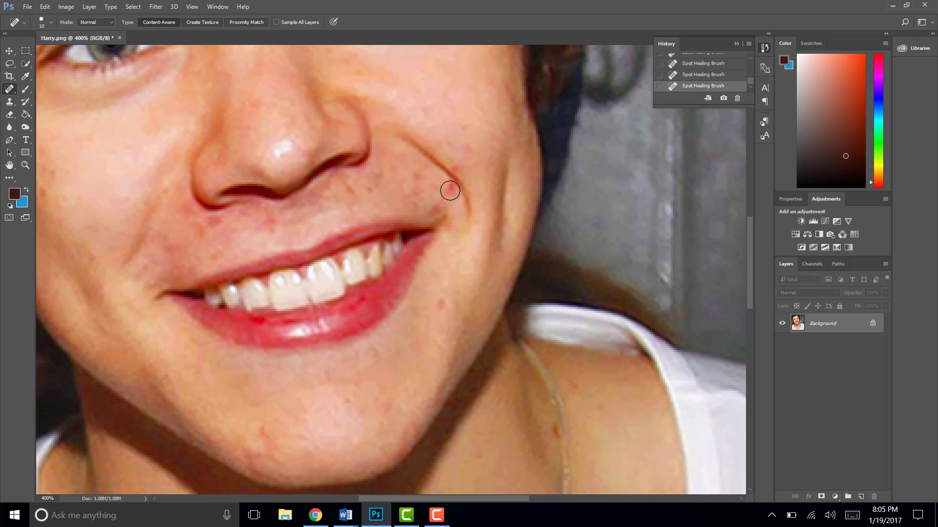
Heal the red spots on the cheek around the smile line beside the mouth corner.
{"action": "left_click", "coordinate": [449, 190]}
{"action": "left_click", "coordinate": [467, 152]}
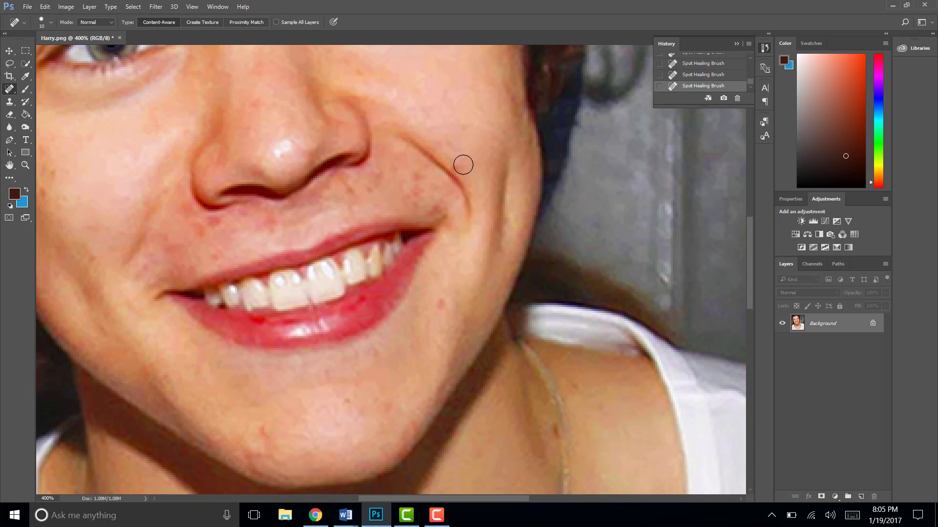
{"action": "left_click", "coordinate": [449, 141]}
{"action": "left_click", "coordinate": [459, 130]}
Heal the small red spots between the nostril, the upper lip and the smile line.
{"action": "scroll", "coordinate": [398, 161], "scroll_direction": "up", "scroll_amount": 2}
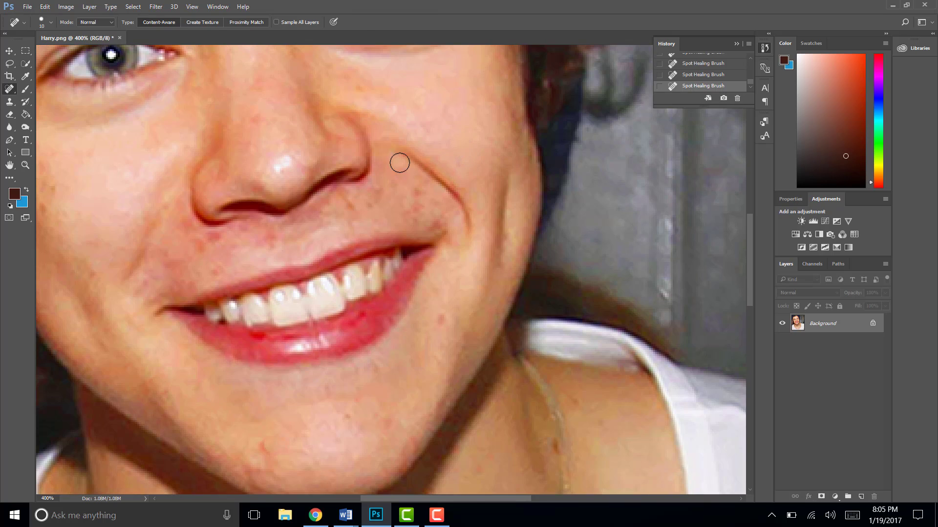
{"action": "left_click", "coordinate": [352, 222]}
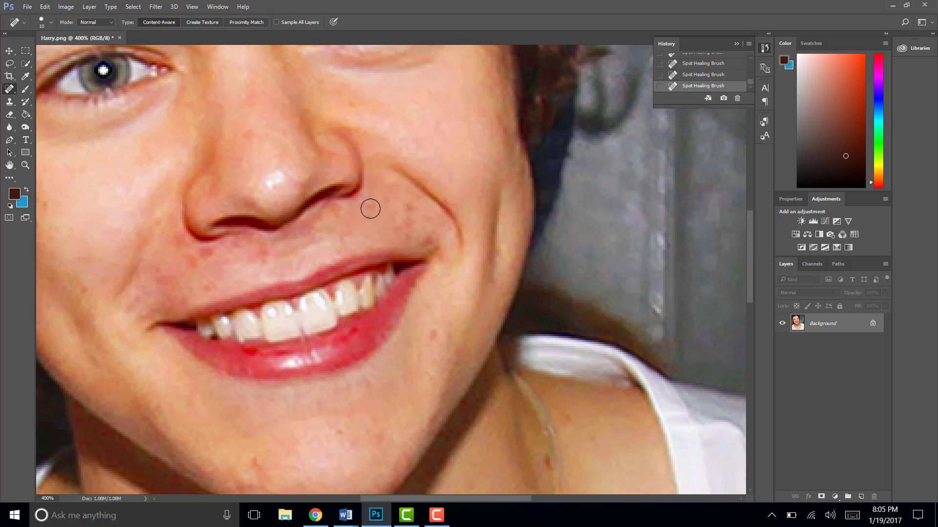
{"action": "left_click", "coordinate": [372, 208]}
{"action": "mouse_move", "coordinate": [384, 207]}
{"action": "left_mouse_down"}
{"action": "mouse_move", "coordinate": [408, 209]}
{"action": "mouse_move", "coordinate": [406, 233]}
{"action": "left_mouse_up"}
Heal the remaining blemishes inside the smile line and on the cheek below the eye.
{"action": "scroll", "coordinate": [415, 229], "scroll_direction": "up", "scroll_amount": 3}
{"action": "scroll", "coordinate": [435, 272], "scroll_direction": "up", "scroll_amount": 8}
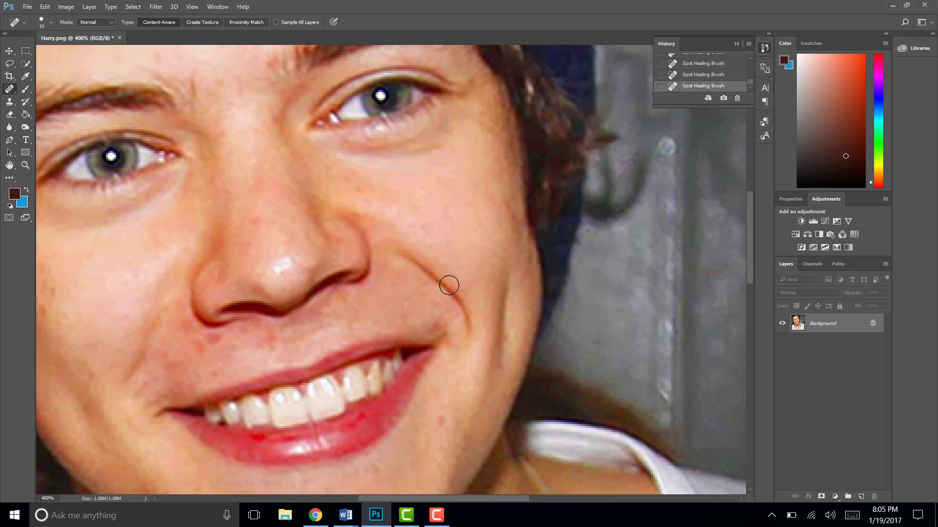
{"action": "left_click_drag", "start_coordinate": [454, 320], "coordinate": [394, 196]}
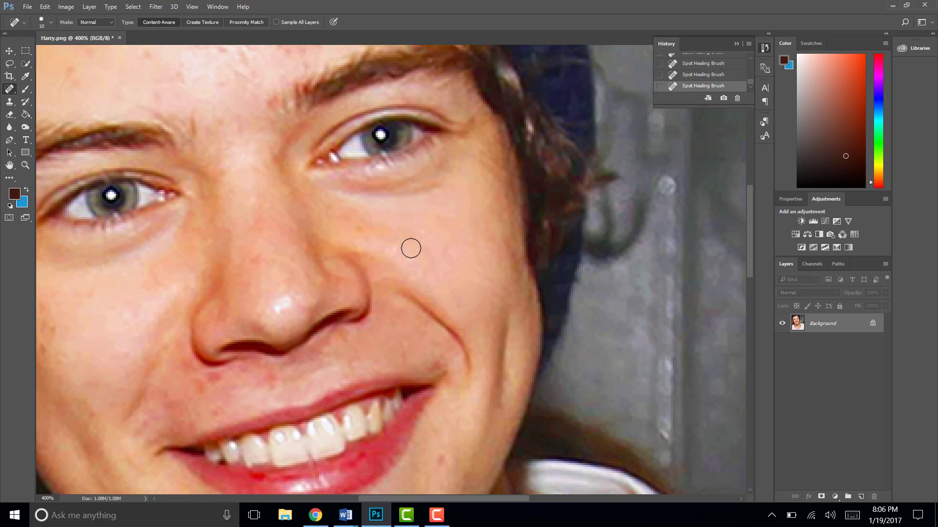
{"action": "mouse_move", "coordinate": [423, 264]}
{"action": "left_mouse_down"}
{"action": "mouse_move", "coordinate": [337, 179]}
{"action": "mouse_move", "coordinate": [269, 78]}
{"action": "left_mouse_up"}
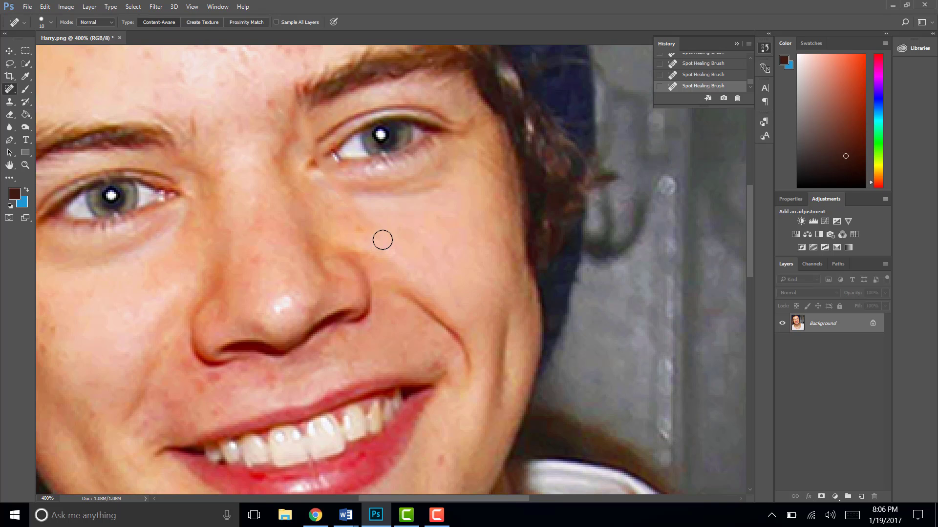
Undo the last two Spot Healing Brush strokes and redo them.
{"action": "key", "text": "ctrl+alt+z"}
{"action": "key", "text": "ctrl+alt+z"}
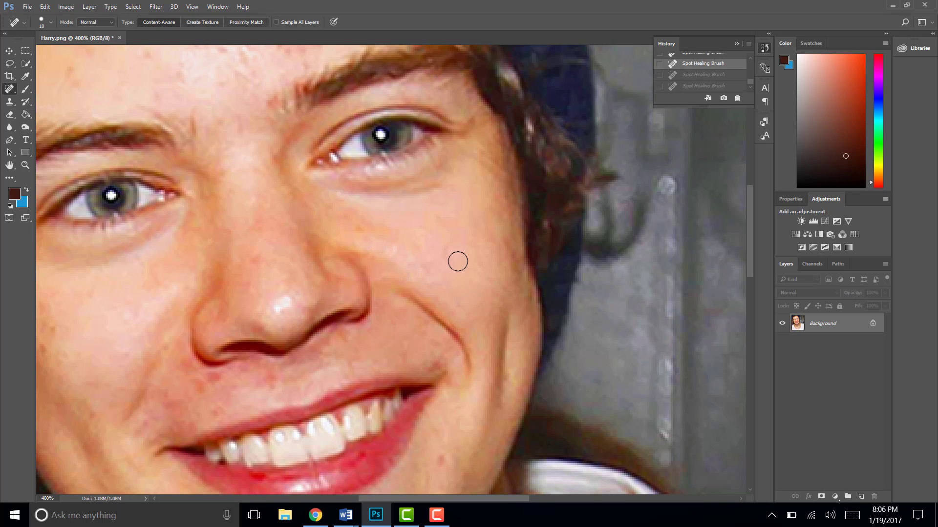
{"action": "key", "text": "ctrl+shift+z"}
{"action": "key", "text": "ctrl+shift+z"}
Heal the spots beside the nose and on the skin between the nose and the upper lip.
{"action": "left_click", "coordinate": [356, 230]}
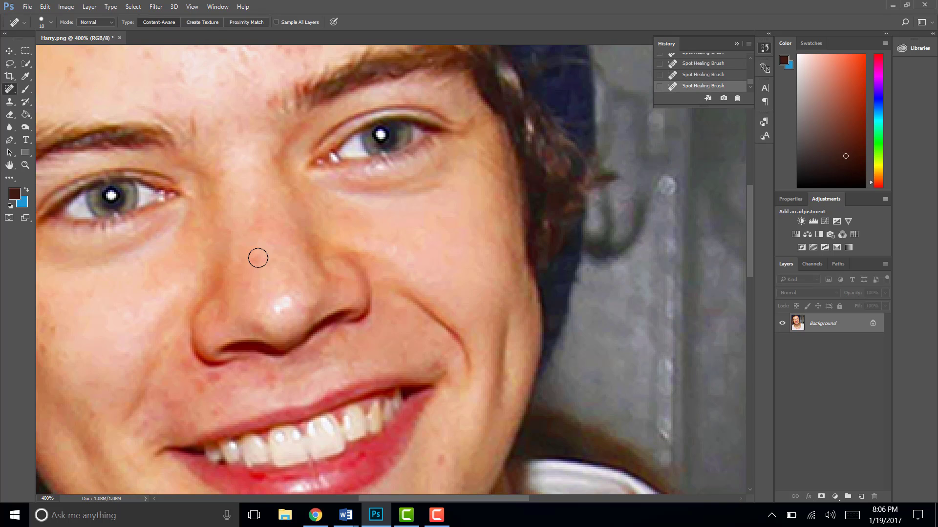
{"action": "left_click", "coordinate": [211, 383]}
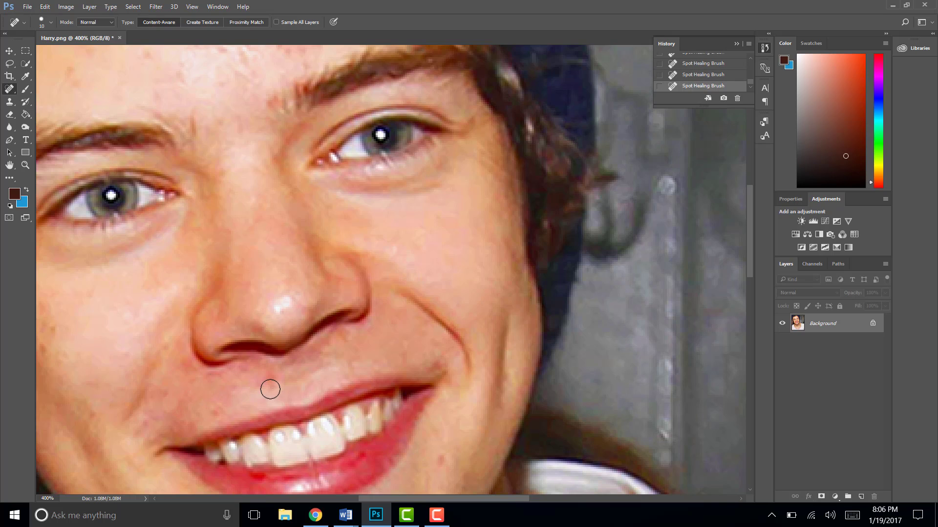
{"action": "left_click_drag", "start_coordinate": [271, 385], "coordinate": [289, 385]}
{"action": "scroll", "coordinate": [324, 408], "scroll_direction": "down", "scroll_amount": 1}
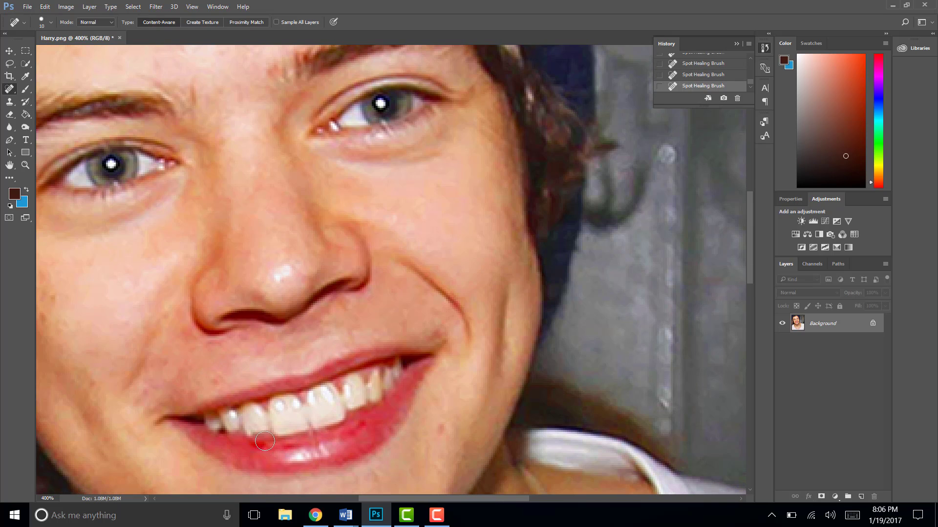
Reduce the Spot Healing Brush size and heal the bright red marks on the lower lip.
{"action": "key", "text": "bracketleft"}
{"action": "key", "text": "bracketleft"}
{"action": "key", "text": "bracketleft"}
{"action": "key", "text": "bracketleft"}
{"action": "mouse_move", "coordinate": [285, 450]}
{"action": "left_mouse_down"}
{"action": "mouse_move", "coordinate": [305, 448]}
{"action": "mouse_move", "coordinate": [279, 448]}
{"action": "left_mouse_up"}
{"action": "left_click", "coordinate": [290, 449]}
{"action": "left_click_drag", "start_coordinate": [275, 450], "coordinate": [251, 448]}
{"action": "left_click", "coordinate": [264, 452]}
{"action": "mouse_move", "coordinate": [358, 433]}
{"action": "left_mouse_down"}
{"action": "mouse_move", "coordinate": [345, 438]}
{"action": "mouse_move", "coordinate": [363, 427]}
{"action": "left_mouse_up"}
Shrink the healing brush to size 2 and heal the small mark where the lower lip meets the teeth.
{"action": "key", "text": "["}
{"action": "key", "text": "bracketleft"}
{"action": "key", "text": "bracketleft"}
{"action": "key", "text": "bracketleft"}
{"action": "left_click", "coordinate": [252, 445]}
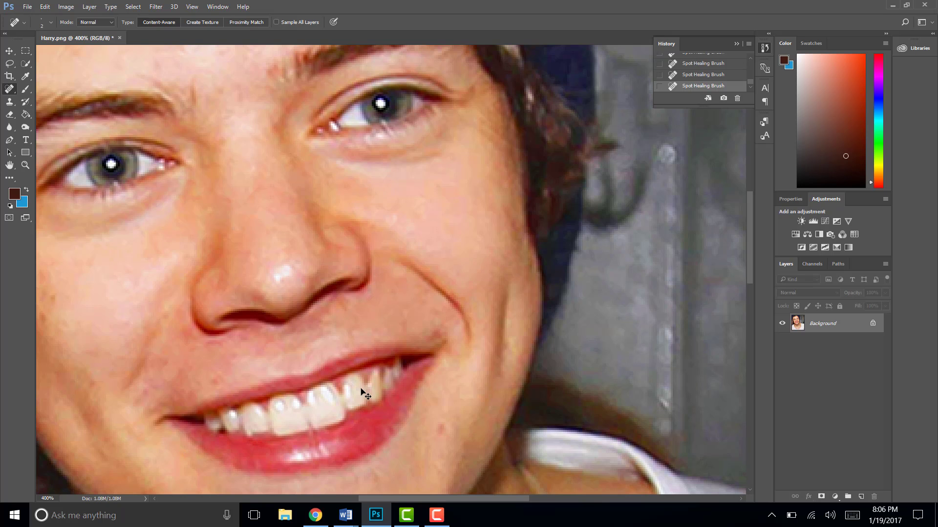
Sample a red forehead spot with the Clone Stamp at brush size 20 and stamp copies around it on the forehead.
{"action": "scroll", "coordinate": [364, 393], "scroll_direction": "down", "scroll_amount": 3}
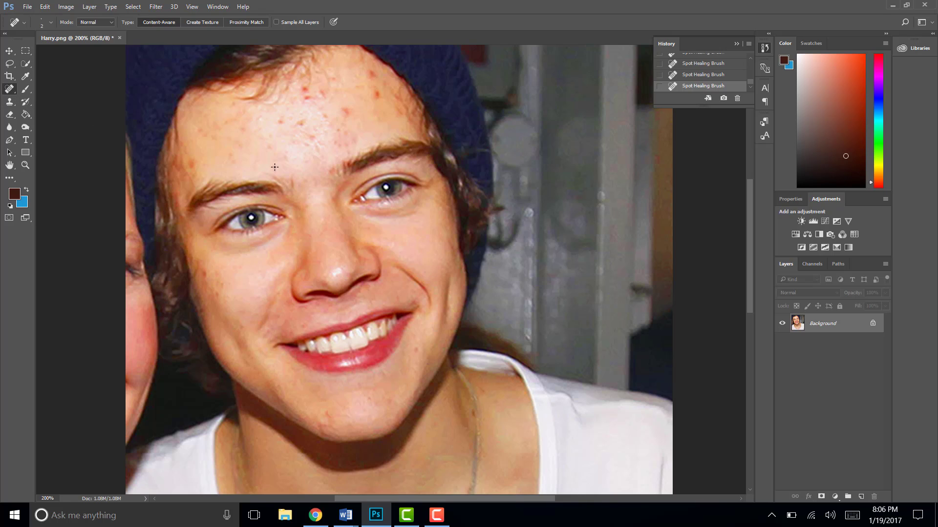
{"action": "right_click", "coordinate": [9, 91]}
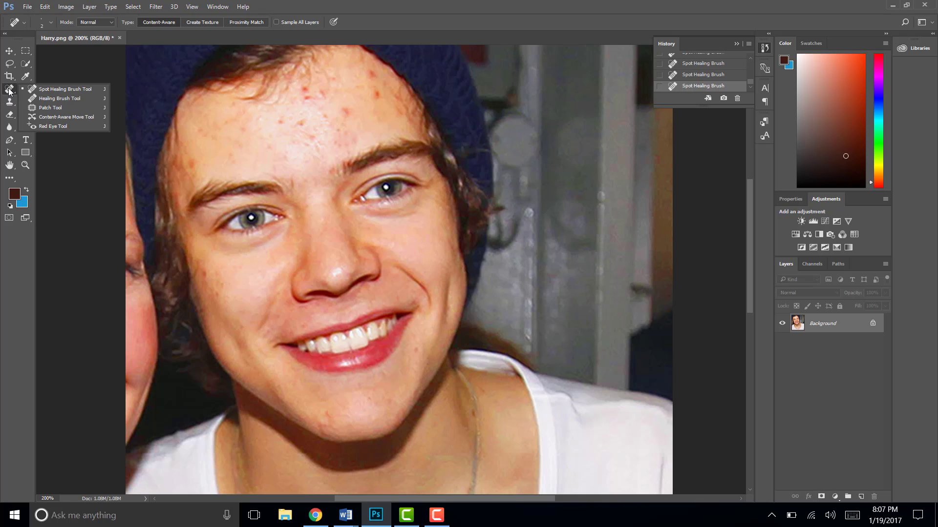
{"action": "left_click", "coordinate": [9, 103]}
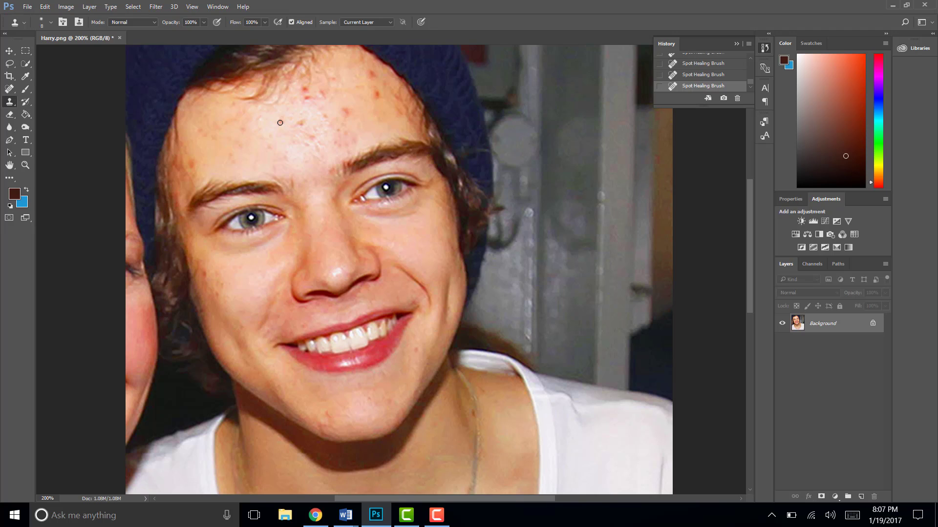
{"action": "key", "text": "bracketright"}
{"action": "left_click", "coordinate": [281, 122], "text": "alt"}
{"action": "left_click", "coordinate": [268, 126]}
{"action": "left_click", "coordinate": [277, 133]}
{"action": "left_click", "coordinate": [307, 104]}
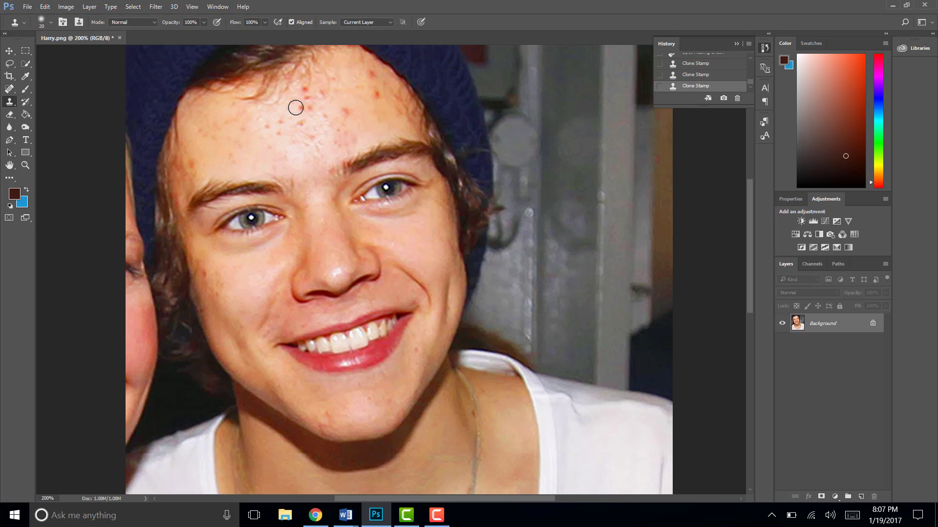
{"action": "left_click", "coordinate": [293, 101]}
Enlarge the Clone Stamp brush to 60 and clone the eye at the image's left onto the forehead above the nose.
{"action": "key", "text": "bracketright"}
{"action": "key", "text": "bracketright"}
{"action": "key", "text": "bracketright"}
{"action": "key", "text": "bracketright"}
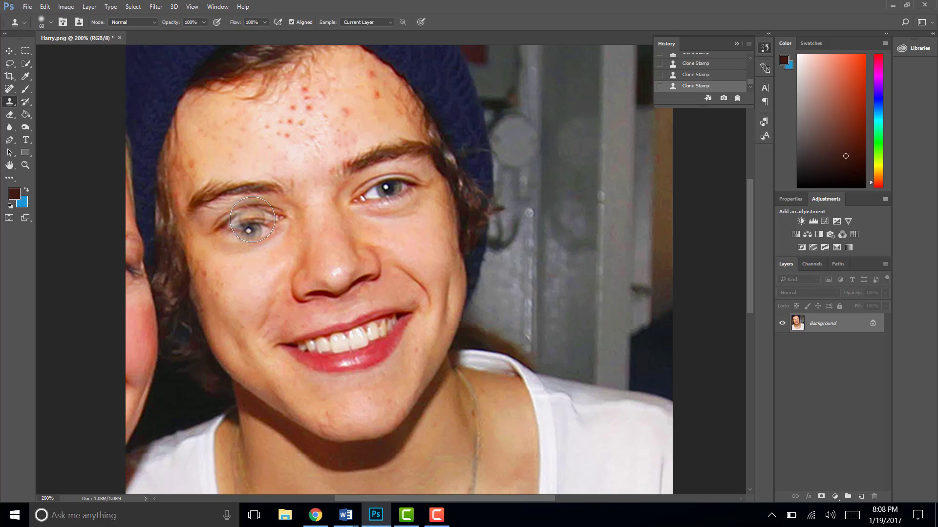
{"action": "left_click", "coordinate": [252, 220]}
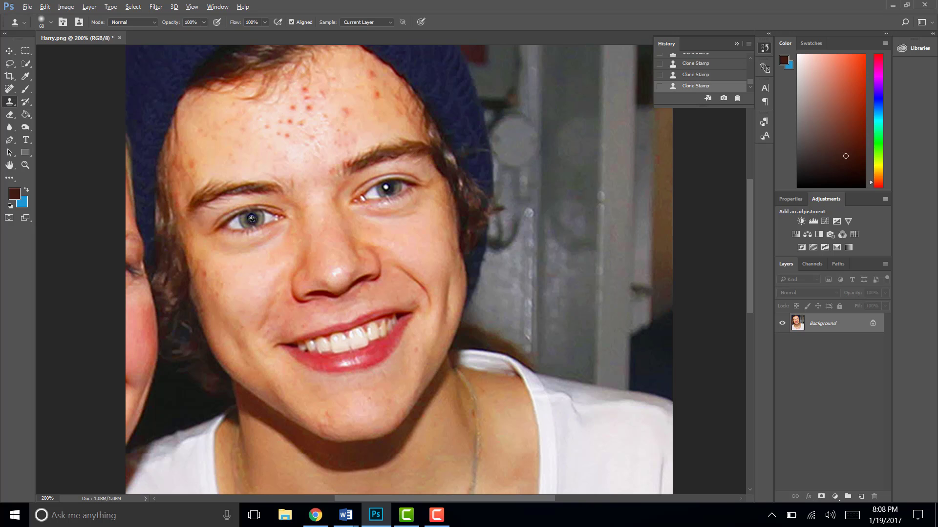
{"action": "left_click", "coordinate": [252, 218], "text": "alt"}
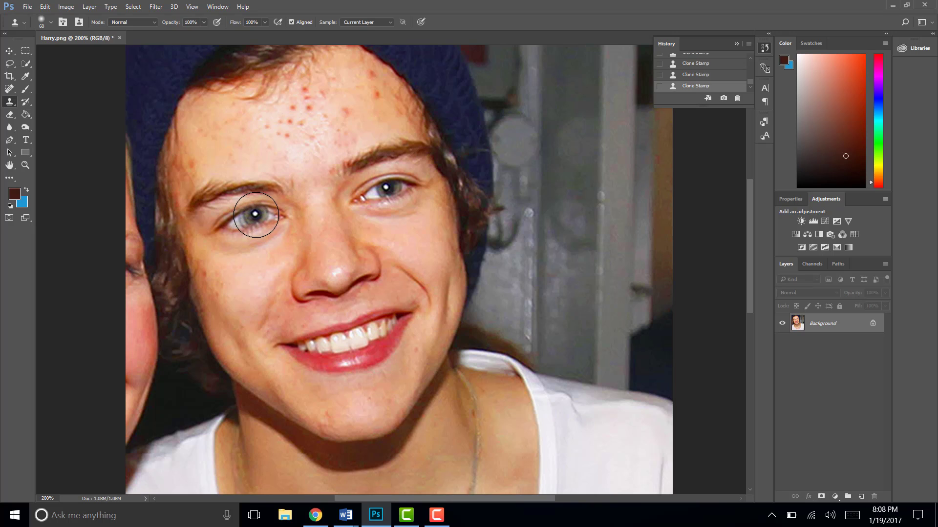
{"action": "left_click_drag", "start_coordinate": [299, 162], "coordinate": [307, 154]}
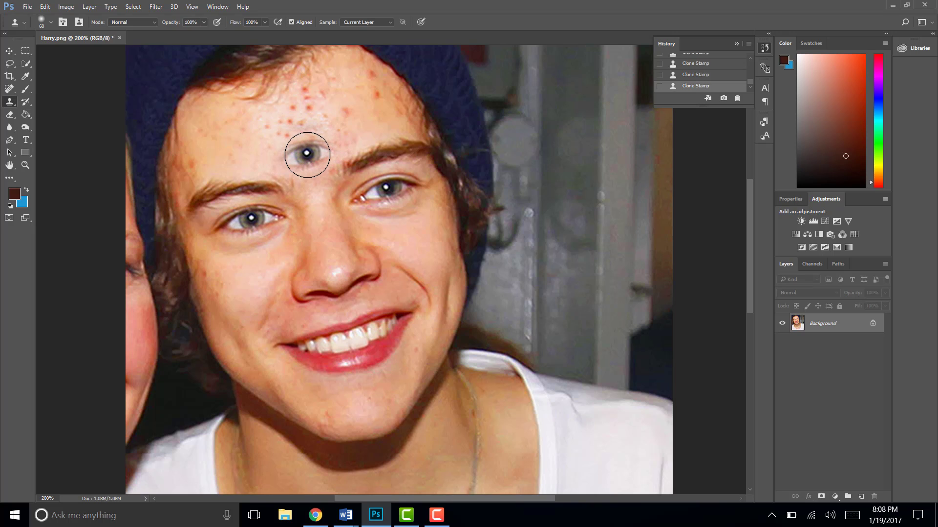
{"action": "left_click", "coordinate": [308, 154]}
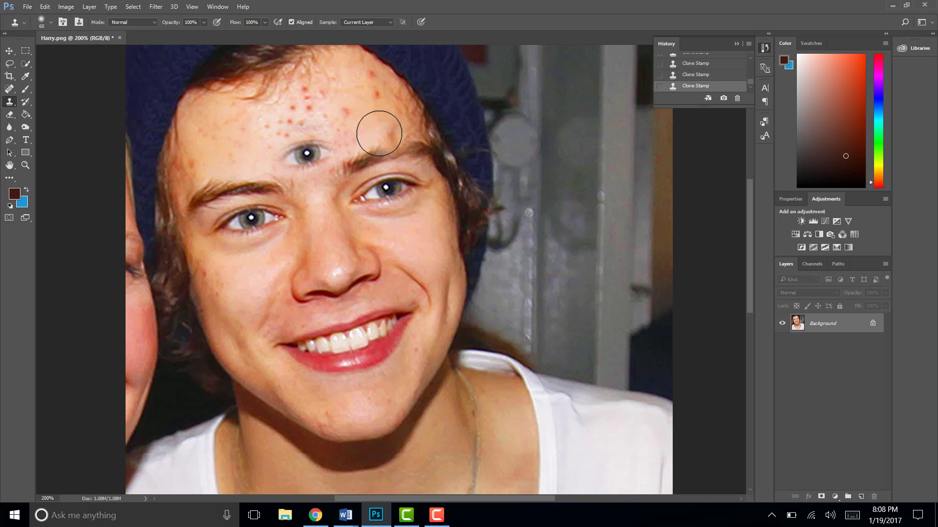
Reduce the Burn tool's brush size to 45 and darken the skin under the eye at the image's left at 12% exposure.
{"action": "left_click", "coordinate": [27, 128]}
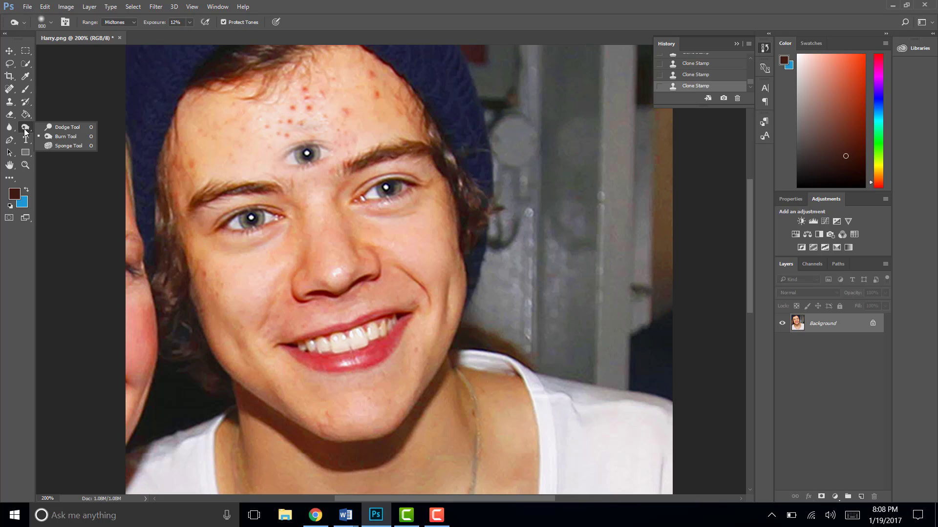
{"action": "left_click", "coordinate": [51, 128]}
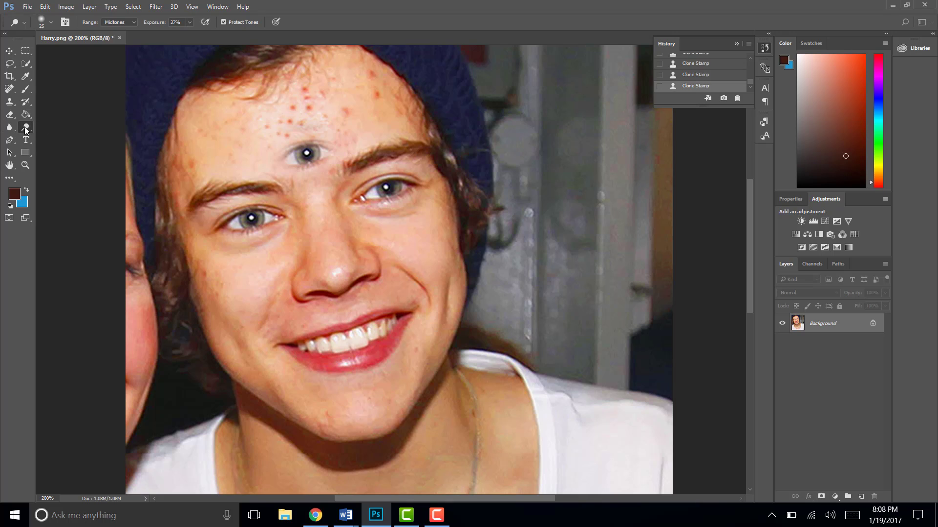
{"action": "left_click", "coordinate": [25, 128]}
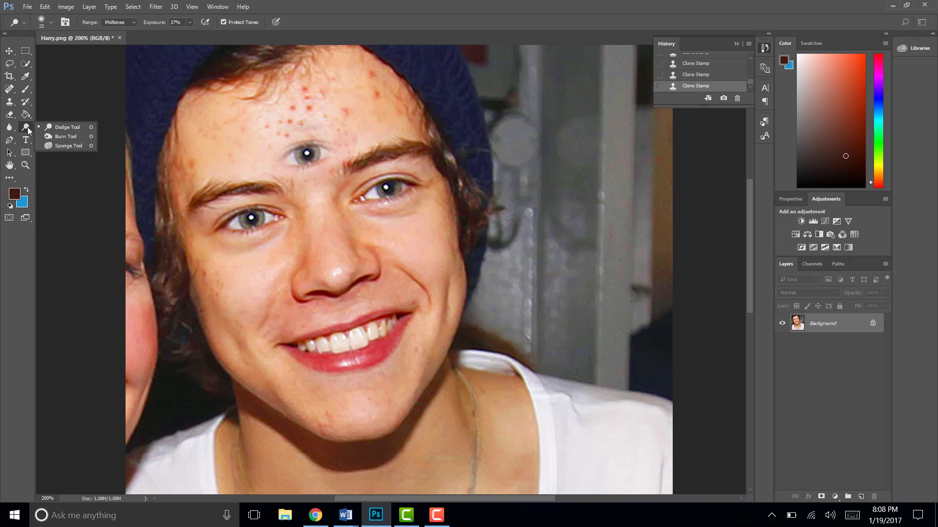
{"action": "left_click", "coordinate": [50, 137]}
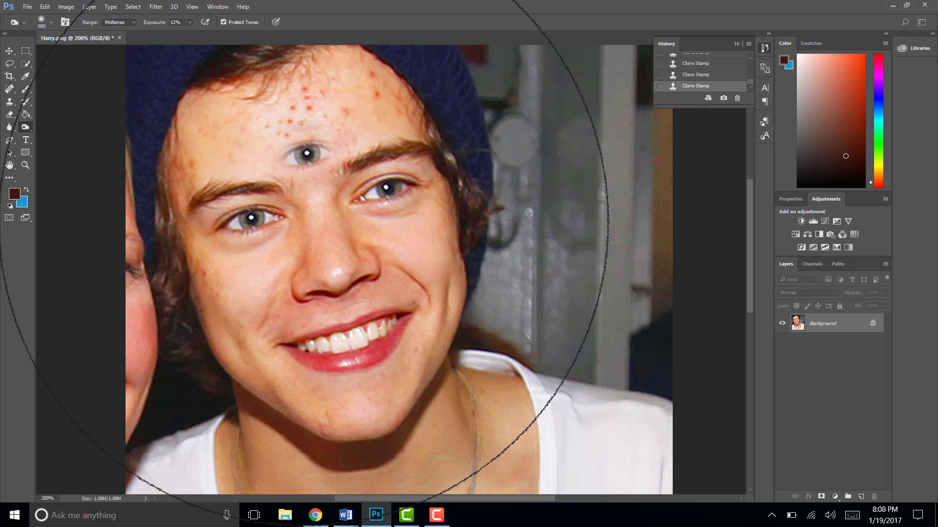
{"action": "key", "text": "bracketleft"}
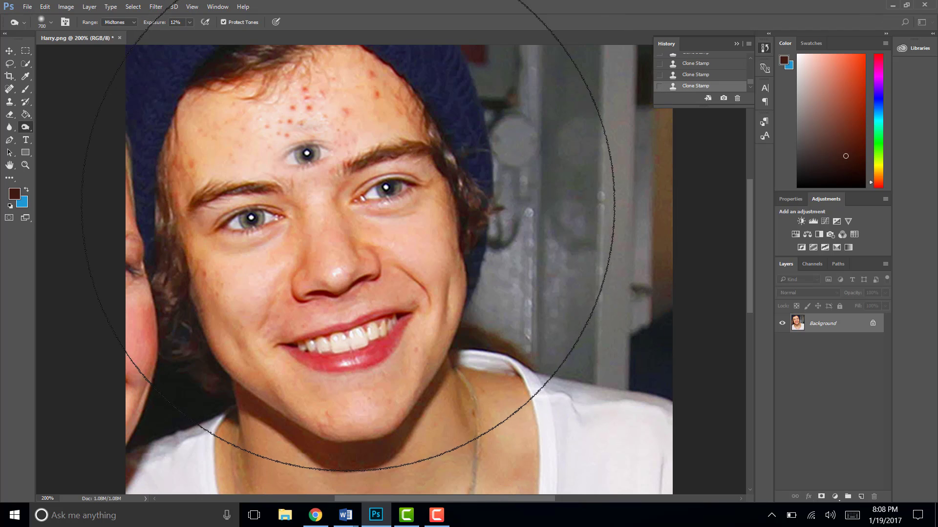
{"action": "key", "text": "bracketleft"}
{"action": "key", "text": "bracketleft"}
{"action": "key", "text": "bracketleft"}
{"action": "key", "text": "bracketleft"}
{"action": "key", "text": "bracketleft"}
{"action": "key", "text": "bracketleft"}
{"action": "key", "text": "bracketleft"}
{"action": "key", "text": "bracketleft"}
{"action": "key", "text": "bracketleft"}
{"action": "key", "text": "bracketleft"}
{"action": "key", "text": "bracketleft"}
{"action": "key", "text": "bracketleft"}
{"action": "key", "text": "bracketleft"}
{"action": "key", "text": "bracketleft"}
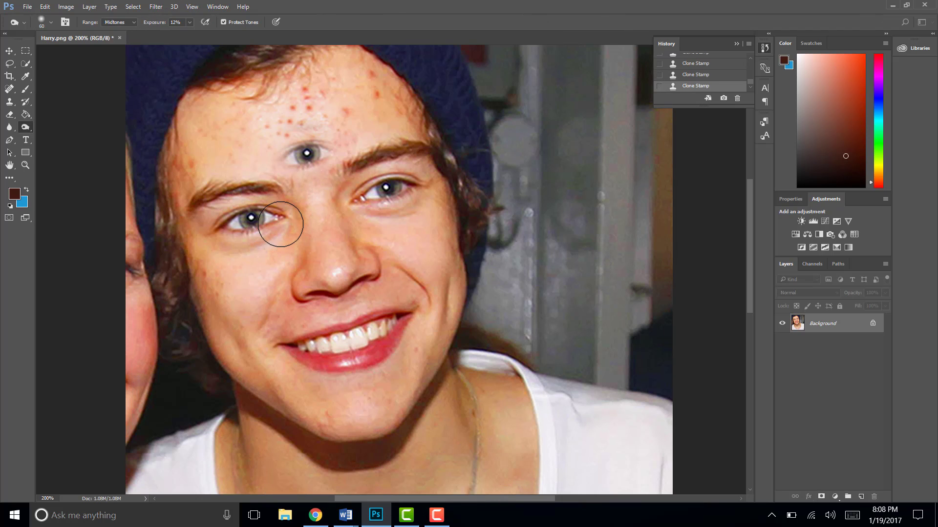
{"action": "key", "text": "bracketleft"}
{"action": "key", "text": "bracketleft"}
{"action": "left_click_drag", "start_coordinate": [277, 238], "coordinate": [271, 237]}
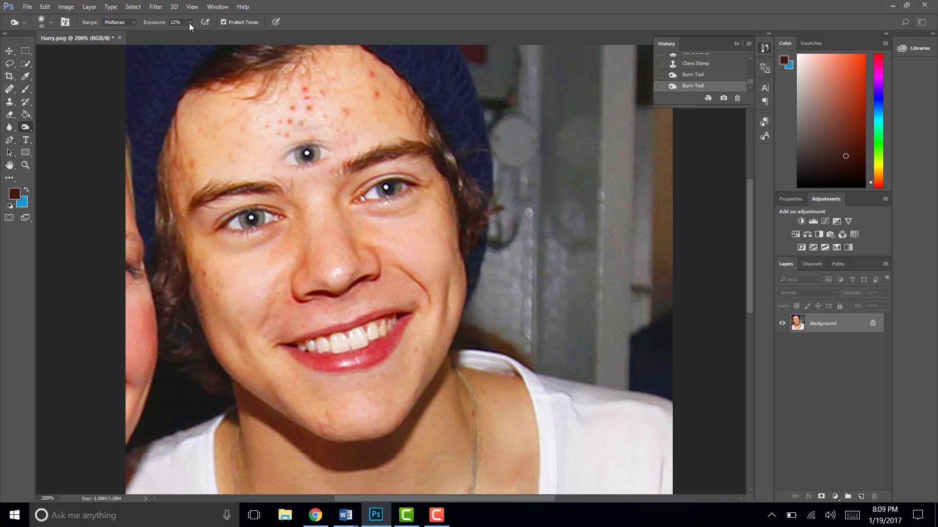
Raise the Burn exposure to 100% and darken a heavy shadow under the eye at the image's left.
{"action": "left_click", "coordinate": [189, 22]}
{"action": "left_click", "coordinate": [175, 23]}
{"action": "mouse_move", "coordinate": [280, 235]}
{"action": "left_mouse_down"}
{"action": "mouse_move", "coordinate": [274, 222]}
{"action": "mouse_move", "coordinate": [262, 247]}
{"action": "mouse_move", "coordinate": [230, 256]}
{"action": "mouse_move", "coordinate": [249, 249]}
{"action": "mouse_move", "coordinate": [203, 234]}
{"action": "mouse_move", "coordinate": [227, 256]}
{"action": "left_mouse_up"}
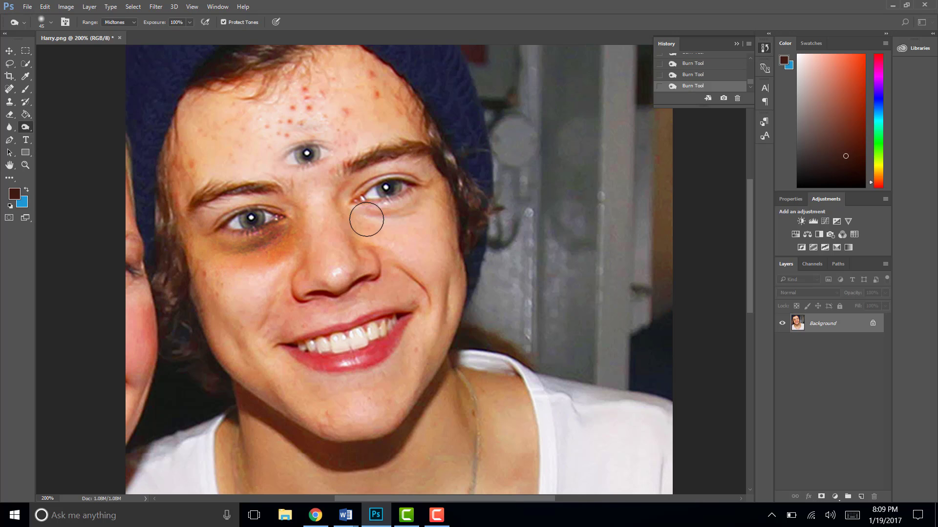
Burn the area around the other eye, the nose tip and a patch on each side of the forehead.
{"action": "mouse_move", "coordinate": [366, 215]}
{"action": "left_mouse_down"}
{"action": "mouse_move", "coordinate": [381, 210]}
{"action": "mouse_move", "coordinate": [374, 171]}
{"action": "mouse_move", "coordinate": [391, 167]}
{"action": "mouse_move", "coordinate": [369, 176]}
{"action": "mouse_move", "coordinate": [362, 193]}
{"action": "mouse_move", "coordinate": [393, 170]}
{"action": "left_mouse_up"}
{"action": "mouse_move", "coordinate": [337, 255]}
{"action": "left_mouse_down"}
{"action": "mouse_move", "coordinate": [345, 253]}
{"action": "mouse_move", "coordinate": [336, 265]}
{"action": "mouse_move", "coordinate": [345, 274]}
{"action": "left_mouse_up"}
{"action": "left_click_drag", "start_coordinate": [347, 118], "coordinate": [348, 112]}
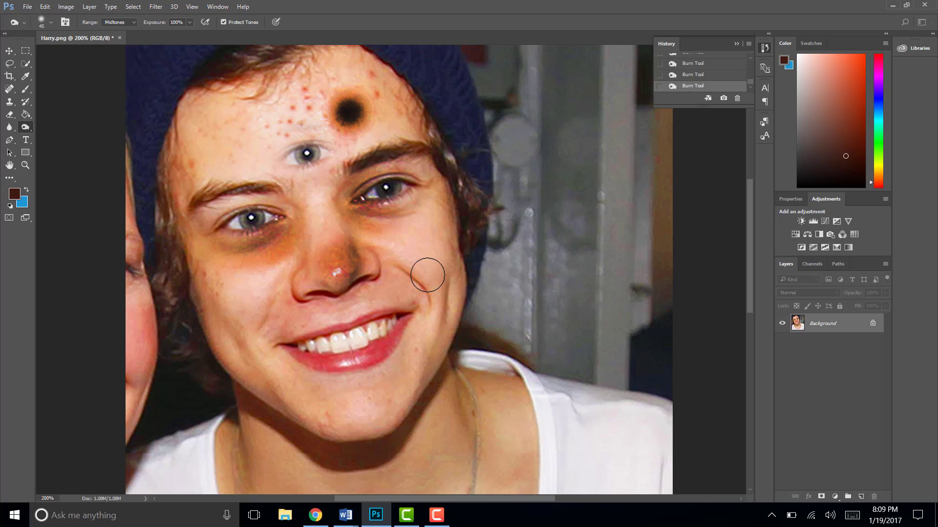
{"action": "mouse_move", "coordinate": [242, 140]}
{"action": "left_mouse_down"}
{"action": "mouse_move", "coordinate": [223, 126]}
{"action": "mouse_move", "coordinate": [209, 138]}
{"action": "mouse_move", "coordinate": [228, 120]}
{"action": "mouse_move", "coordinate": [237, 121]}
{"action": "mouse_move", "coordinate": [208, 154]}
{"action": "mouse_move", "coordinate": [227, 137]}
{"action": "mouse_move", "coordinate": [253, 150]}
{"action": "mouse_move", "coordinate": [225, 125]}
{"action": "mouse_move", "coordinate": [201, 150]}
{"action": "left_mouse_up"}
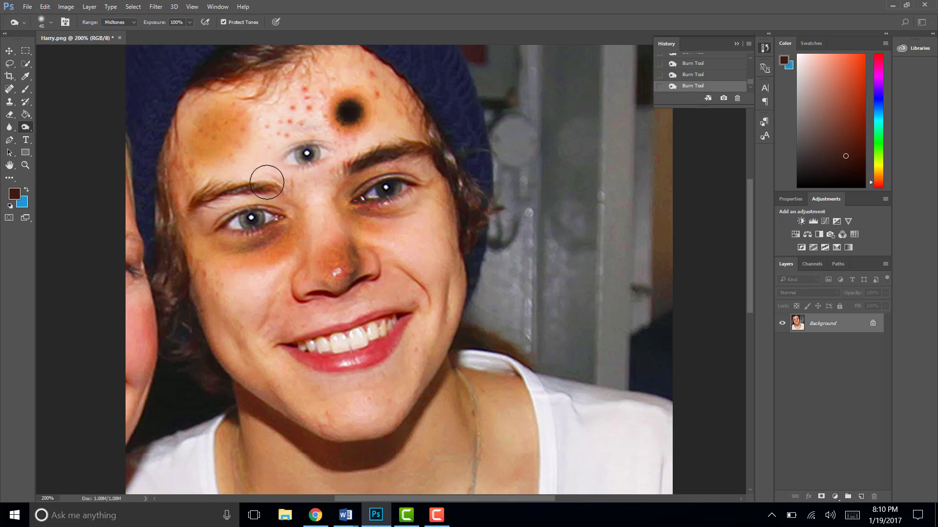
Set the Burn tool's exposure to 13% and enlarge its brush to 300.
{"action": "scroll", "coordinate": [374, 304], "scroll_direction": "right", "scroll_amount": 1}
{"action": "scroll", "coordinate": [375, 303], "scroll_direction": "down", "scroll_amount": 4}
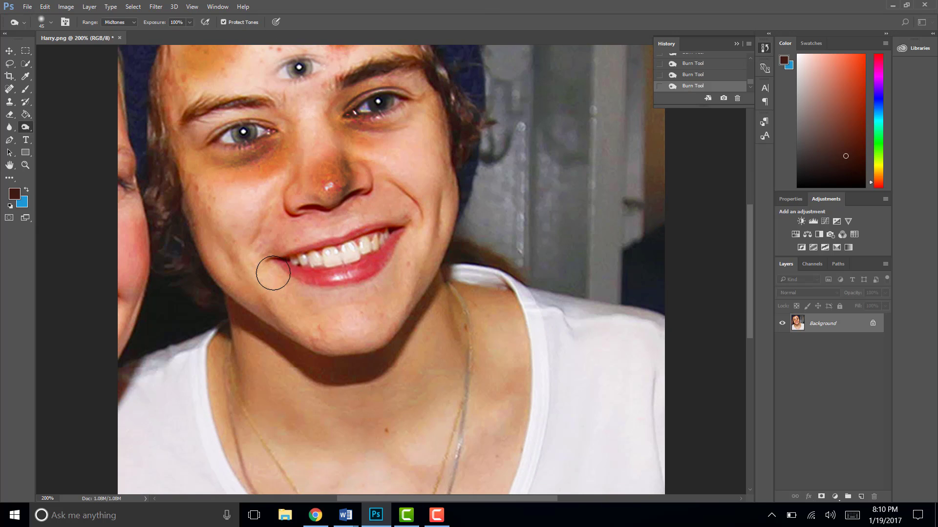
{"action": "left_click", "coordinate": [189, 22]}
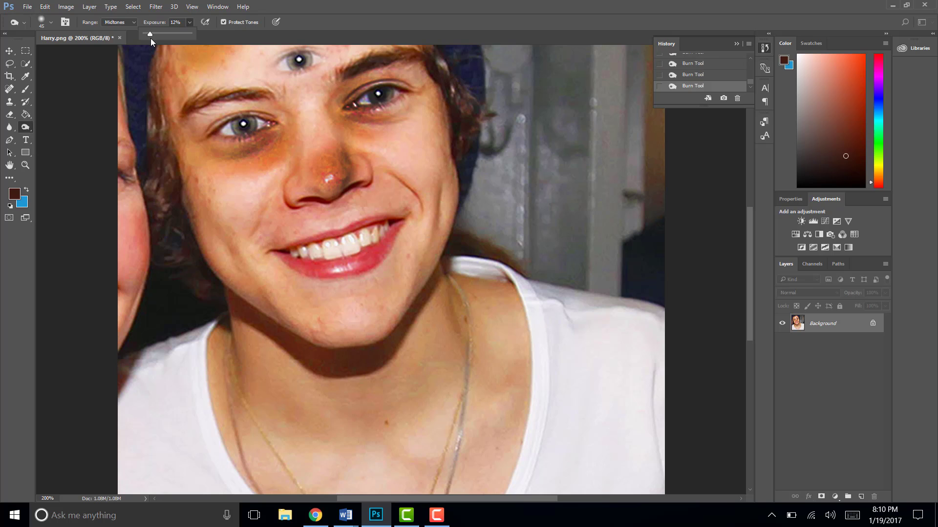
{"action": "left_click", "coordinate": [184, 22]}
{"action": "key", "text": "Return"}
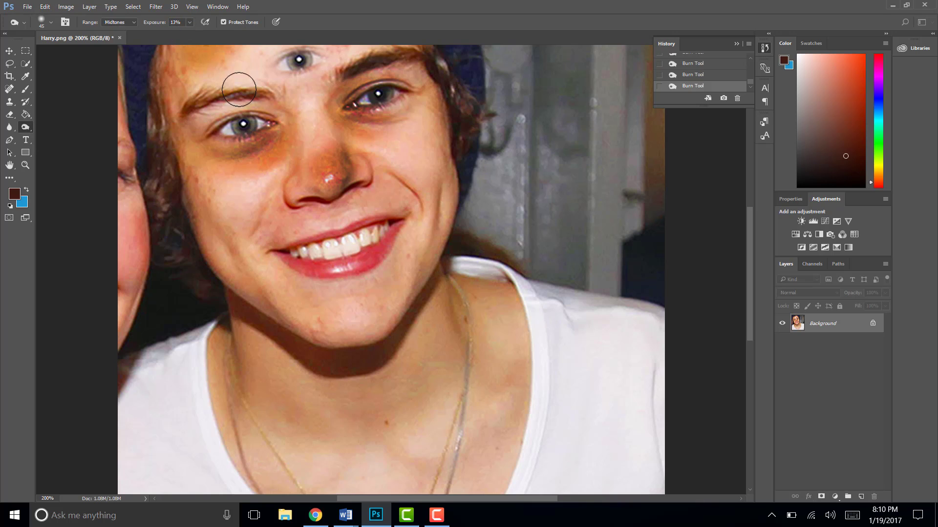
{"action": "key", "text": "]"}
{"action": "key", "text": "]"}
{"action": "key", "text": "]"}
{"action": "key", "text": "]"}
{"action": "key", "text": "]"}
{"action": "key", "text": "]"}
{"action": "key", "text": "]"}
{"action": "key", "text": "]"}
{"action": "key", "text": "]"}
{"action": "key", "text": "]"}
{"action": "key", "text": "]"}
{"action": "key", "text": "]"}
{"action": "key", "text": "]"}
{"action": "key", "text": "]"}
{"action": "key", "text": "]"}
{"action": "key", "text": "bracketleft"}
{"action": "key", "text": "bracketleft"}
{"action": "key", "text": "bracketleft"}
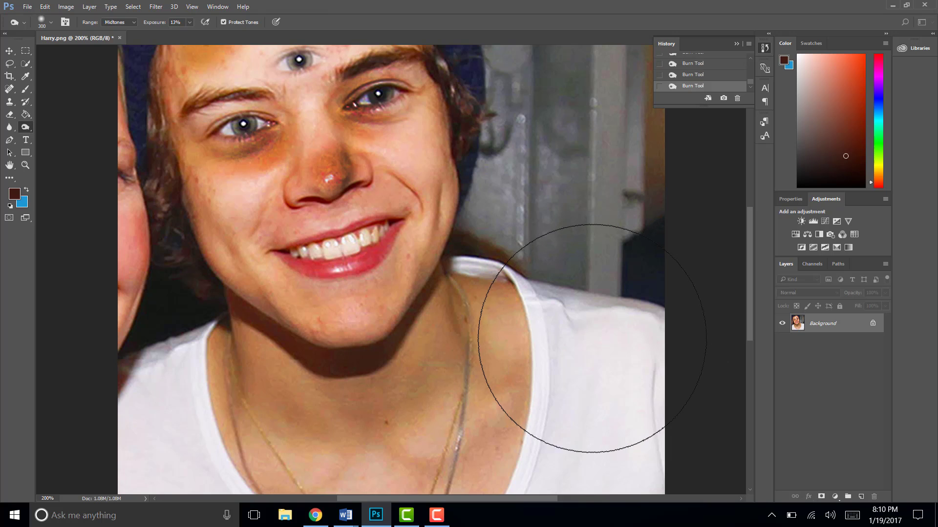
{"action": "scroll", "coordinate": [572, 339], "scroll_direction": "down", "scroll_amount": 3}
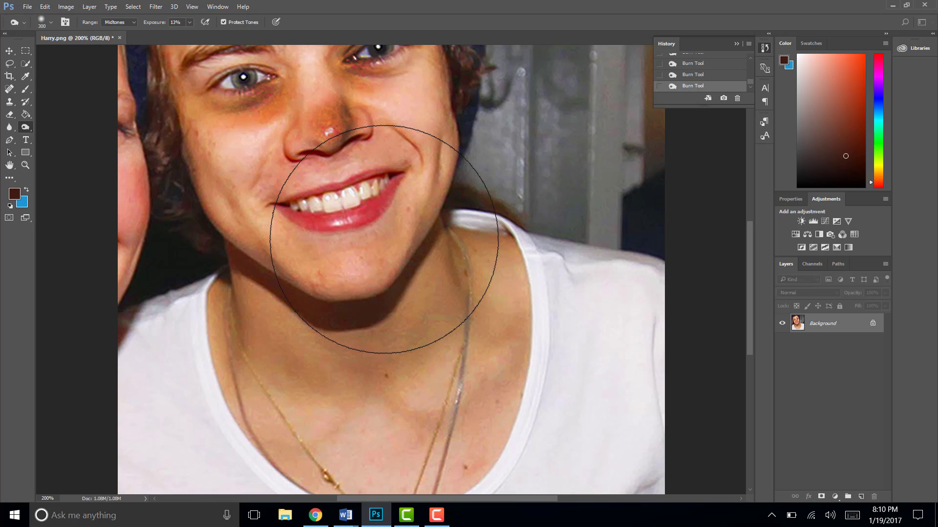
{"action": "scroll", "coordinate": [467, 290], "scroll_direction": "up", "scroll_amount": 5}
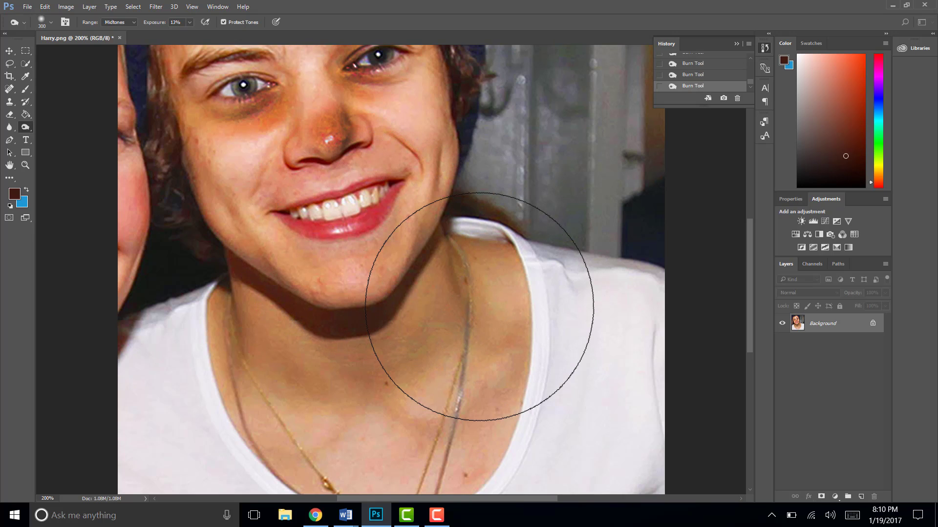
{"action": "scroll", "coordinate": [480, 304], "scroll_direction": "up", "scroll_amount": 2}
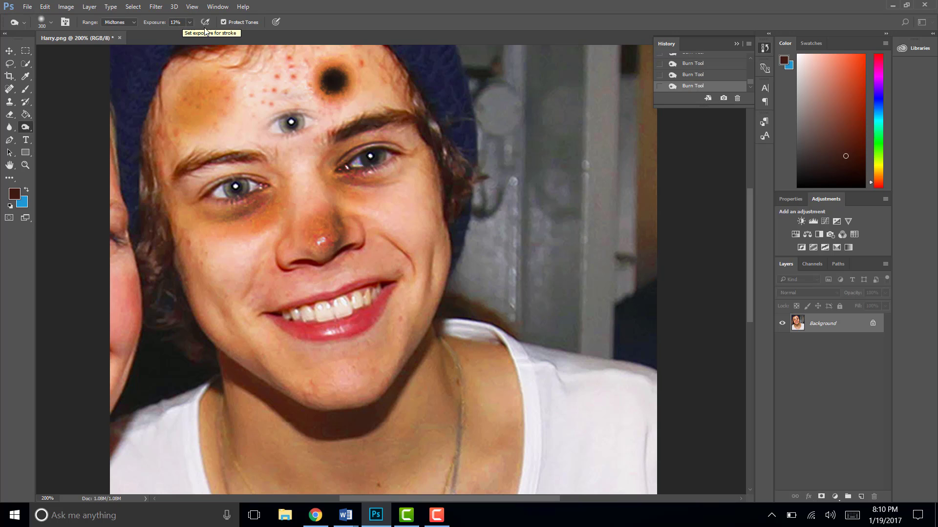
Lengthen the History panel and bring the earlier Clone Stamp and Spot Healing Brush states into its list.
{"action": "left_click", "coordinate": [764, 49]}
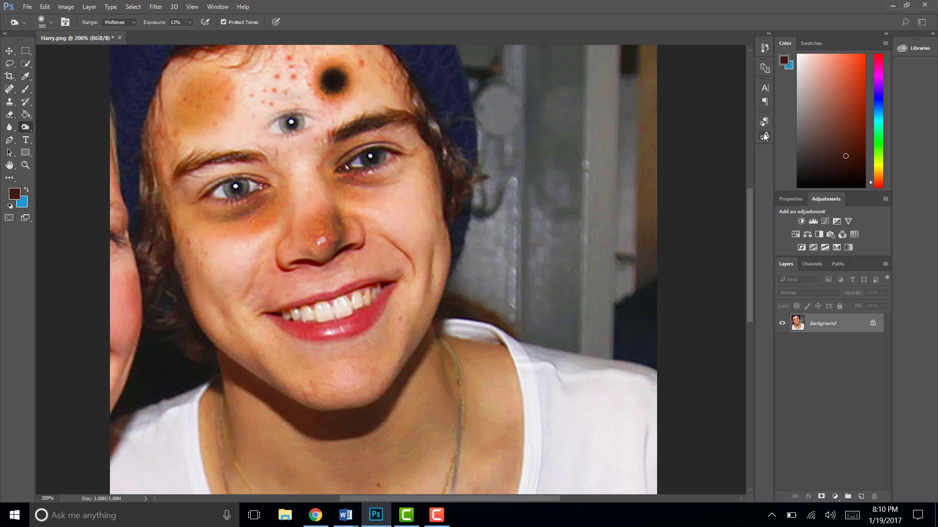
{"action": "left_click", "coordinate": [765, 49]}
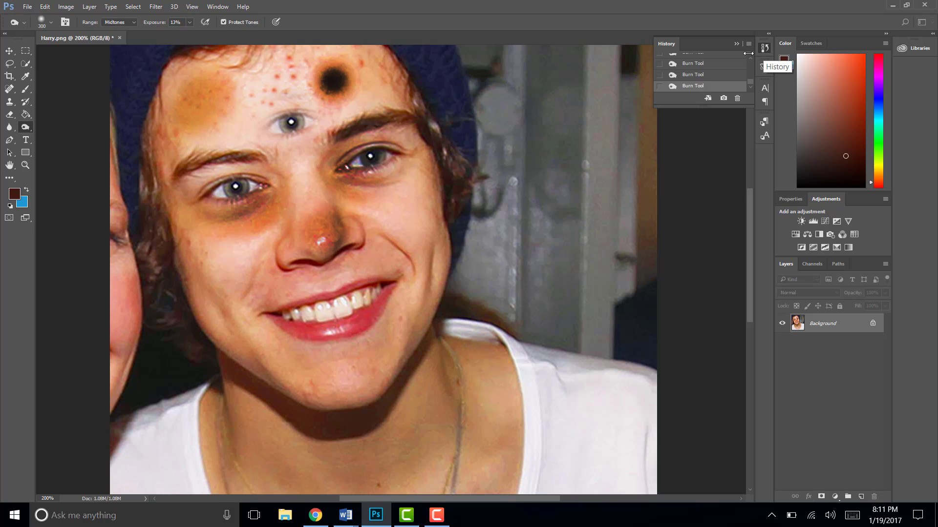
{"action": "left_click", "coordinate": [218, 7]}
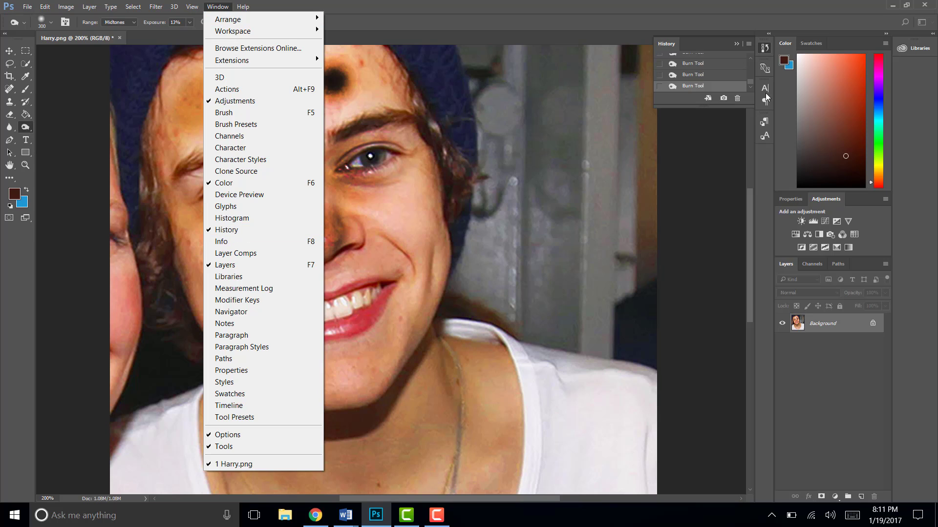
{"action": "left_click", "coordinate": [689, 100]}
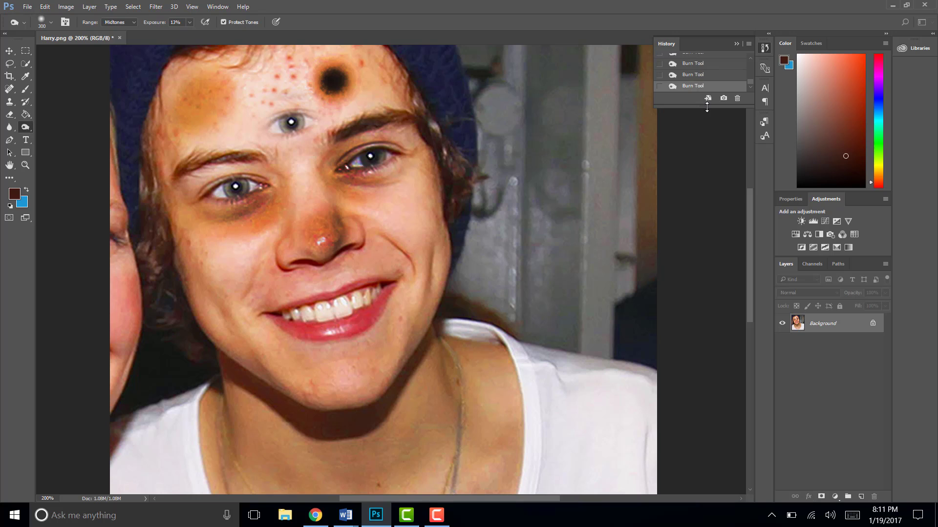
{"action": "mouse_move", "coordinate": [709, 109]}
{"action": "left_mouse_down"}
{"action": "mouse_move", "coordinate": [690, 203]}
{"action": "mouse_move", "coordinate": [691, 287]}
{"action": "mouse_move", "coordinate": [714, 422]}
{"action": "left_mouse_up"}
{"action": "left_click_drag", "start_coordinate": [750, 275], "coordinate": [751, 177]}
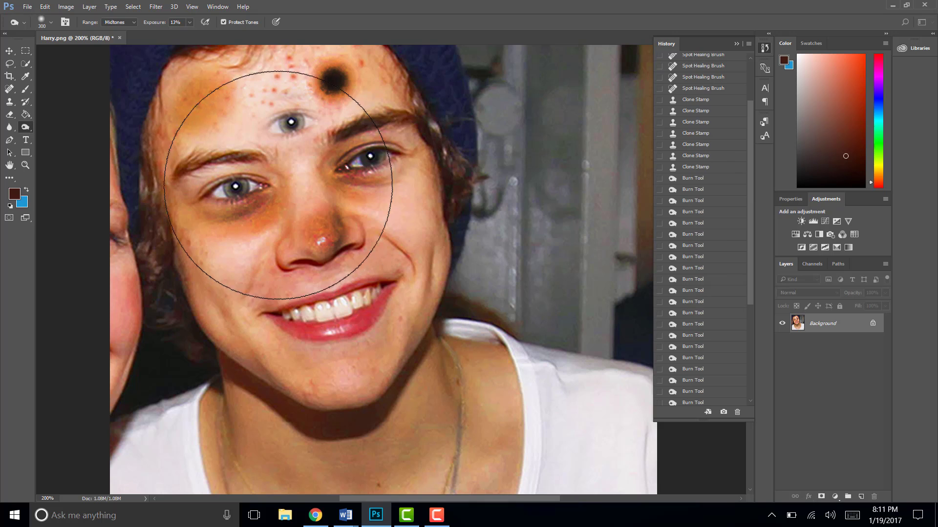
Step the image back through its Burn and Clone Stamp history states to the original Harry.png snapshot, then collapse the history list.
{"action": "left_click", "coordinate": [697, 237]}
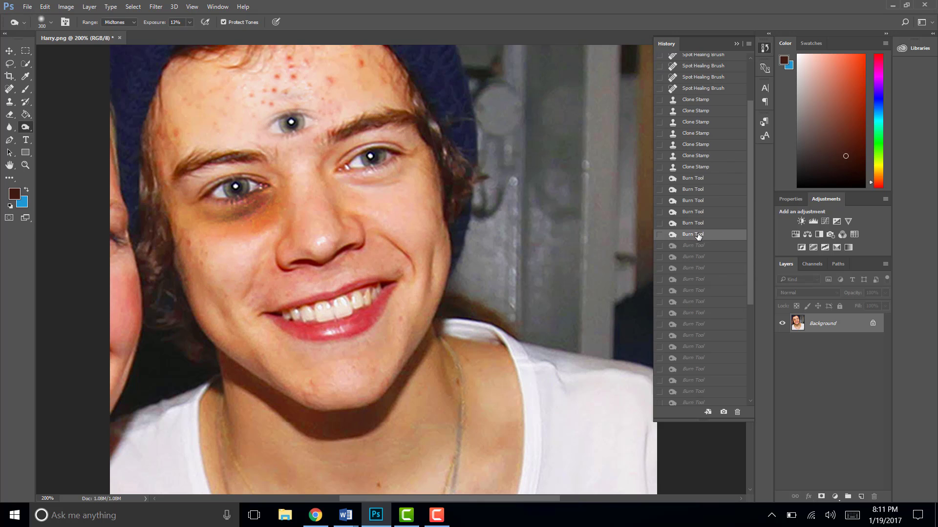
{"action": "left_click", "coordinate": [699, 179]}
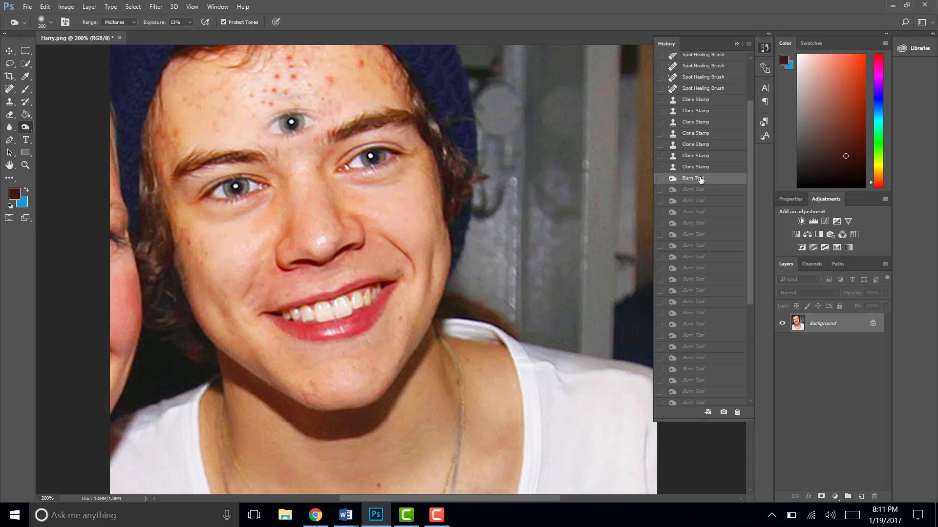
{"action": "left_click", "coordinate": [701, 122]}
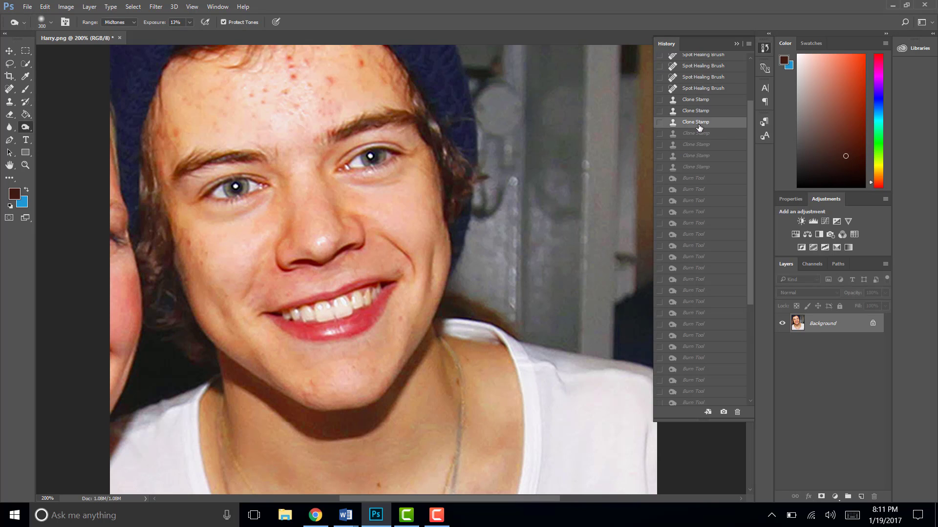
{"action": "scroll", "coordinate": [707, 117], "scroll_direction": "up", "scroll_amount": 3}
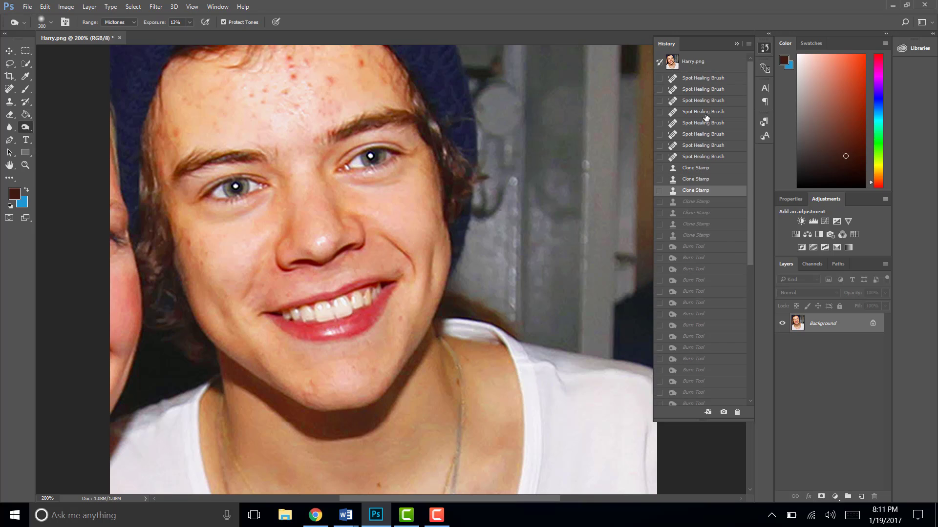
{"action": "left_click", "coordinate": [688, 63]}
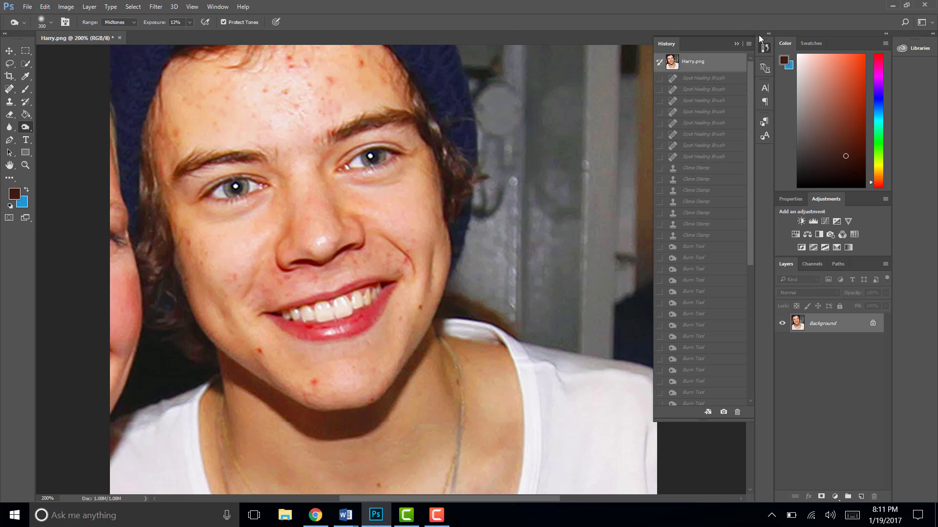
{"action": "left_click", "coordinate": [764, 50]}
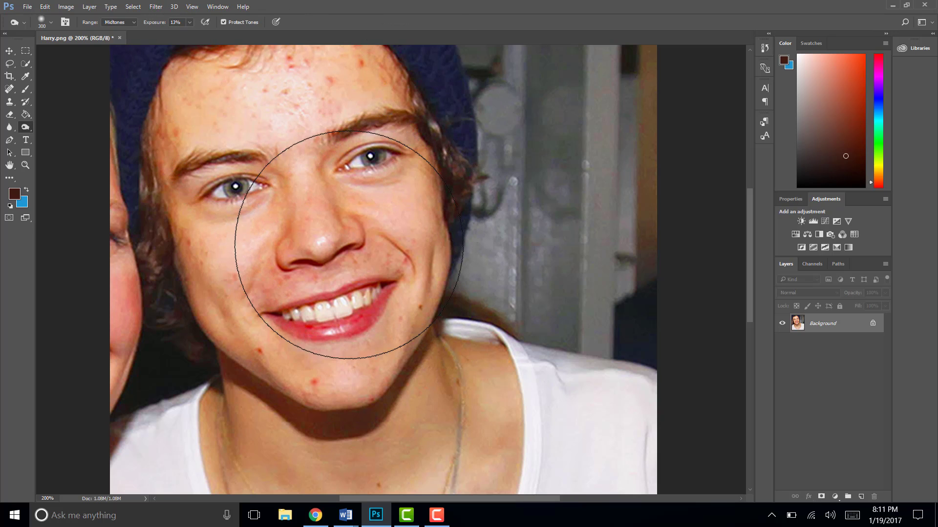
Whiten the teeth with the Dodge tool at 22% exposure and brush size 25.
{"action": "right_click", "coordinate": [26, 131]}
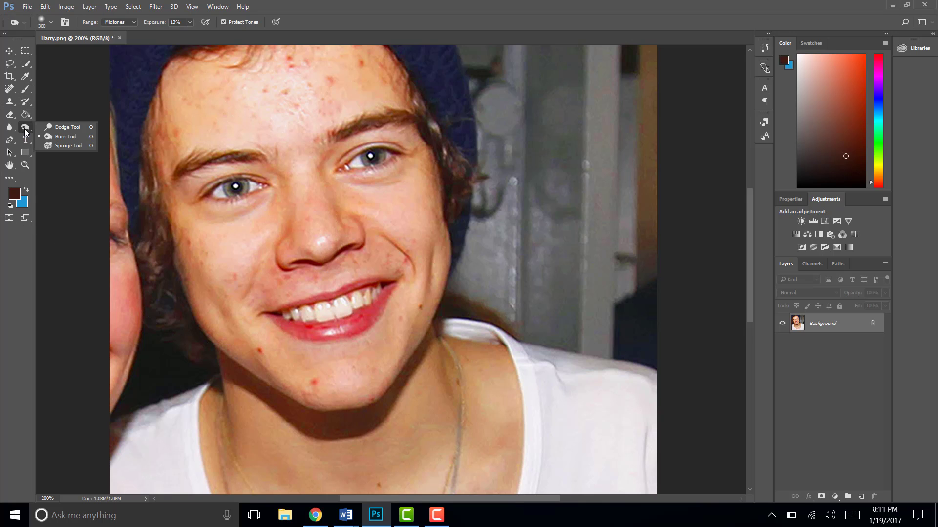
{"action": "left_click", "coordinate": [63, 128]}
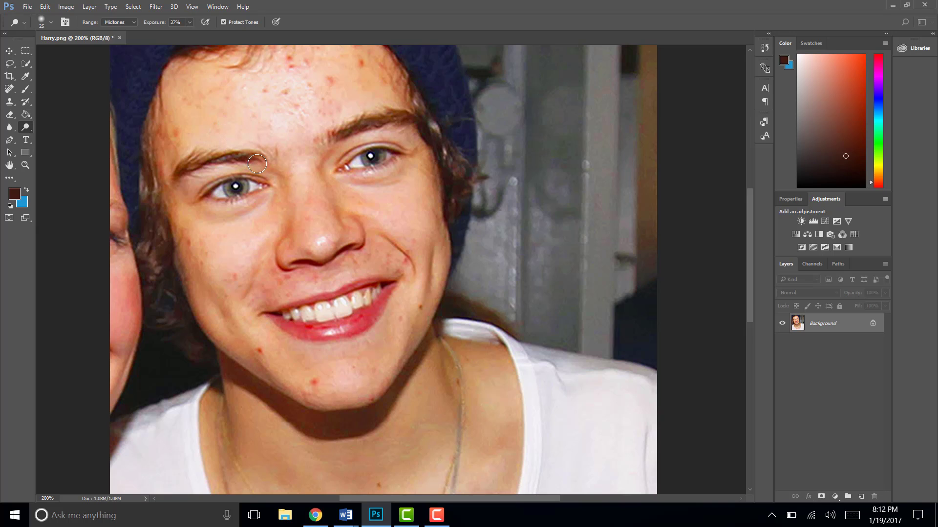
{"action": "left_click", "coordinate": [190, 23]}
{"action": "left_click_drag", "start_coordinate": [182, 35], "coordinate": [190, 22]}
{"action": "mouse_move", "coordinate": [360, 303]}
{"action": "left_mouse_down"}
{"action": "mouse_move", "coordinate": [299, 317]}
{"action": "mouse_move", "coordinate": [372, 302]}
{"action": "mouse_move", "coordinate": [310, 318]}
{"action": "mouse_move", "coordinate": [372, 318]}
{"action": "mouse_move", "coordinate": [346, 314]}
{"action": "left_mouse_up"}
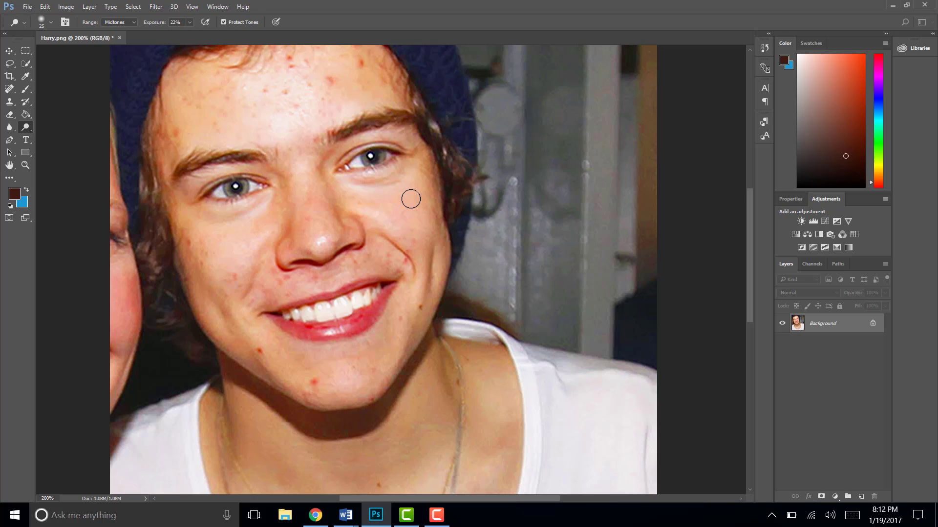
Fit the image in view and clone eyebrow hair across the gap above the nose with a size 35 Clone Stamp brush, joining both eyebrows.
{"action": "key", "text": "ctrl+0"}
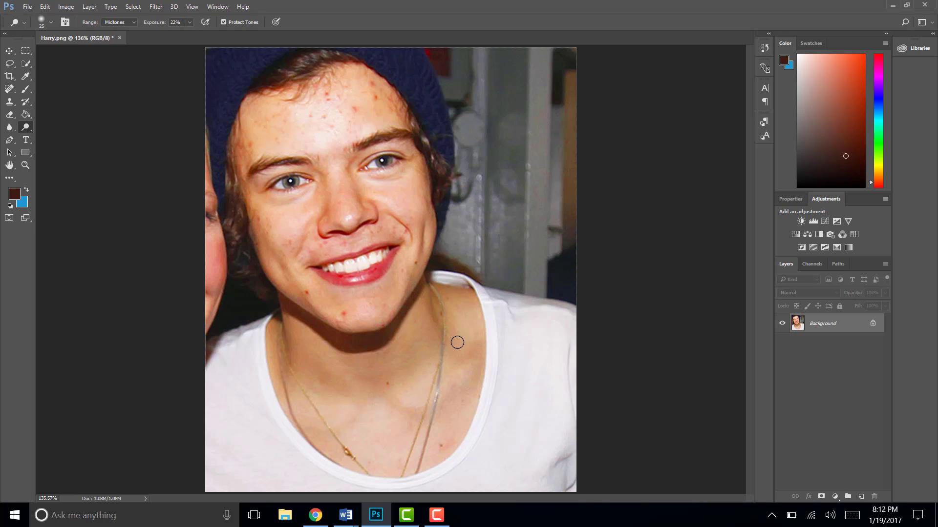
{"action": "left_click", "coordinate": [10, 102]}
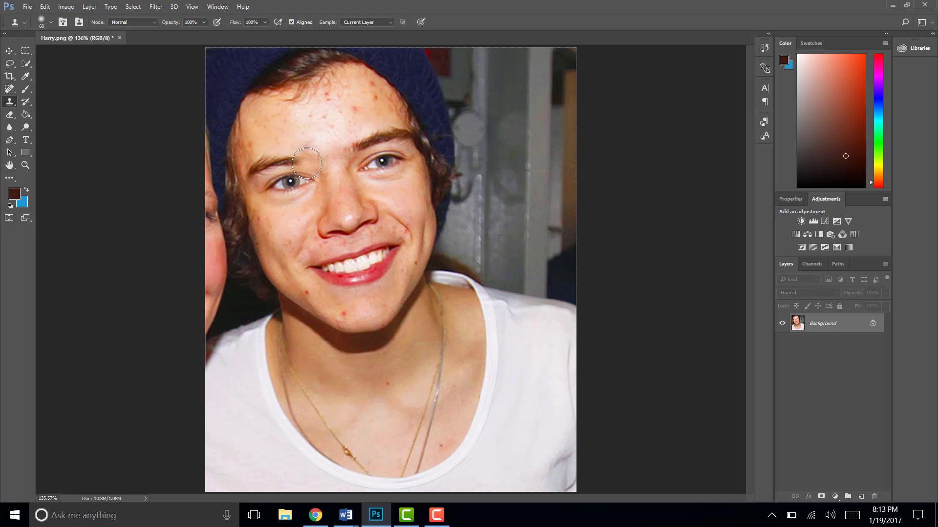
{"action": "key", "text": "bracketleft"}
{"action": "key", "text": "bracketleft"}
{"action": "key", "text": "bracketleft"}
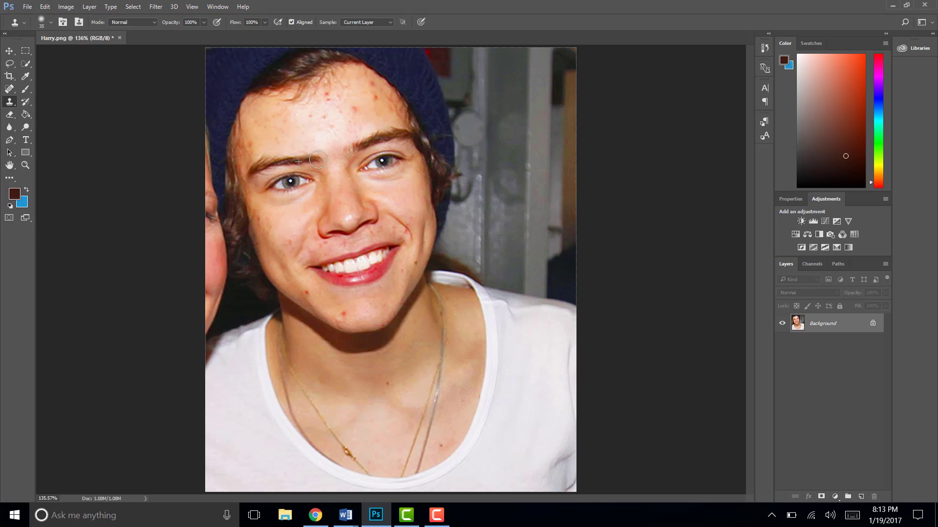
{"action": "left_click_drag", "start_coordinate": [318, 160], "coordinate": [355, 145]}
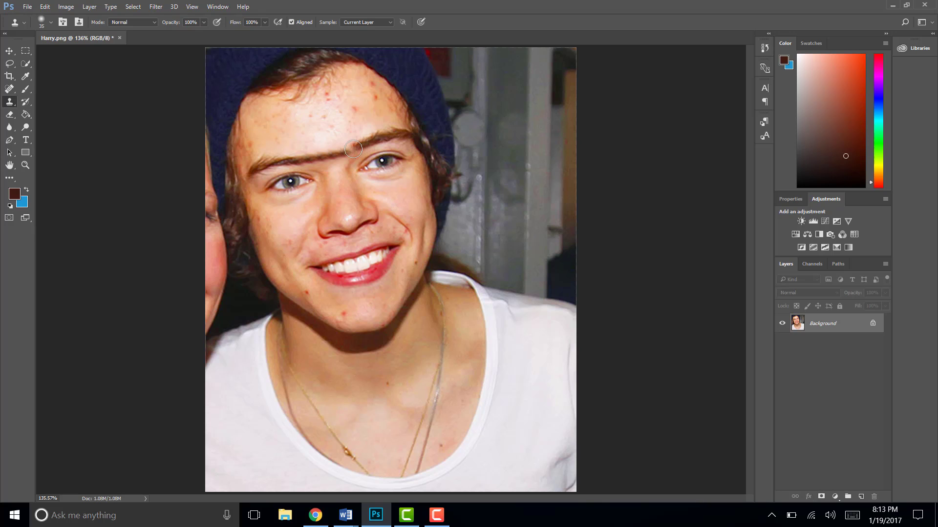
{"action": "left_click_drag", "start_coordinate": [348, 151], "coordinate": [341, 153]}
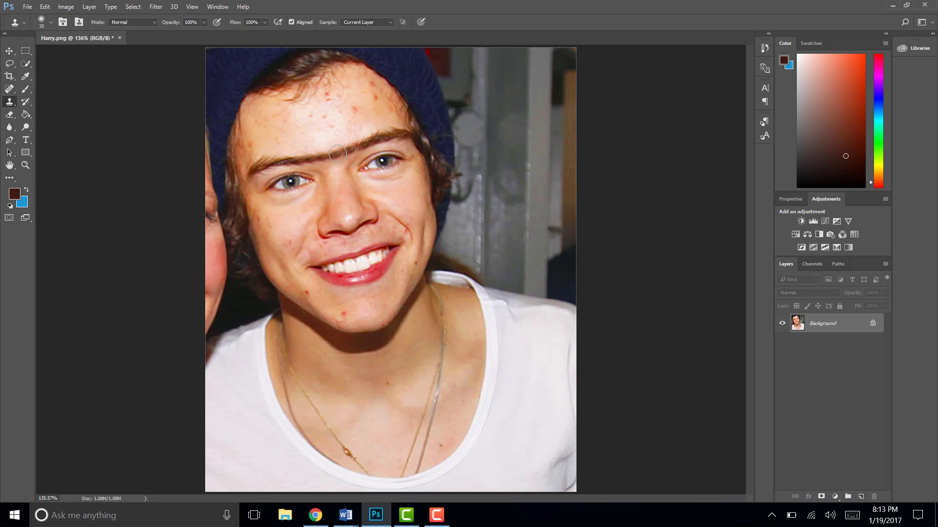